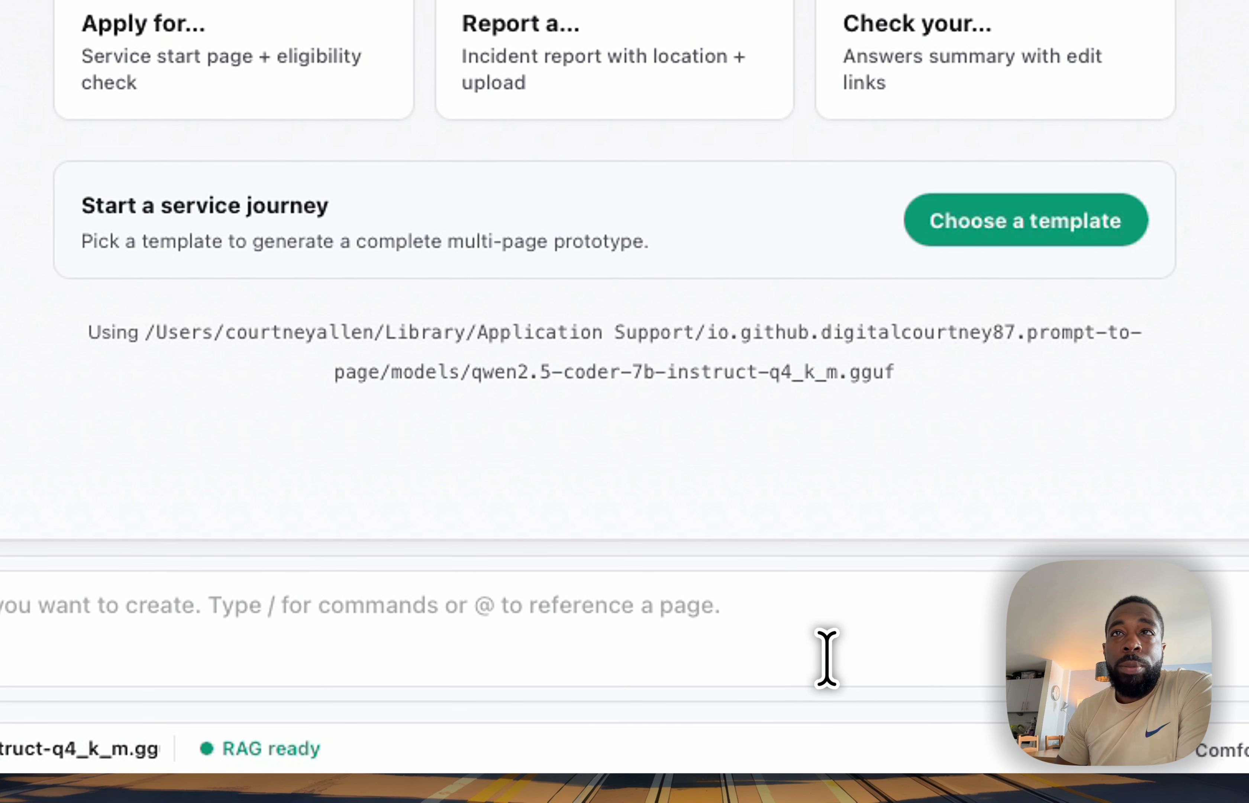
Generate a GOV.UK service start page for checking apprenticeship eligibility, including a heading, short intro, and a Start now button, and review it
{"action": "left_click", "coordinate": [739, 712]}
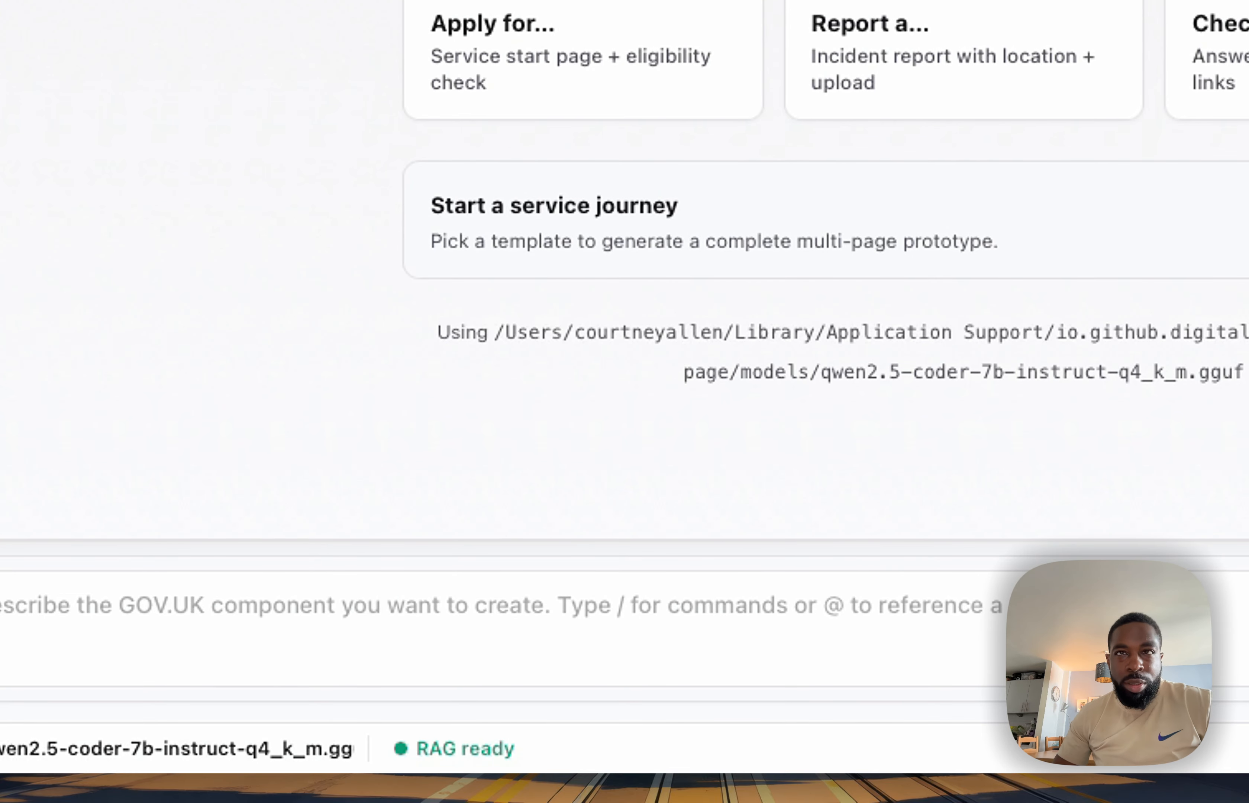
{"action": "left_click", "coordinate": [45, 616]}
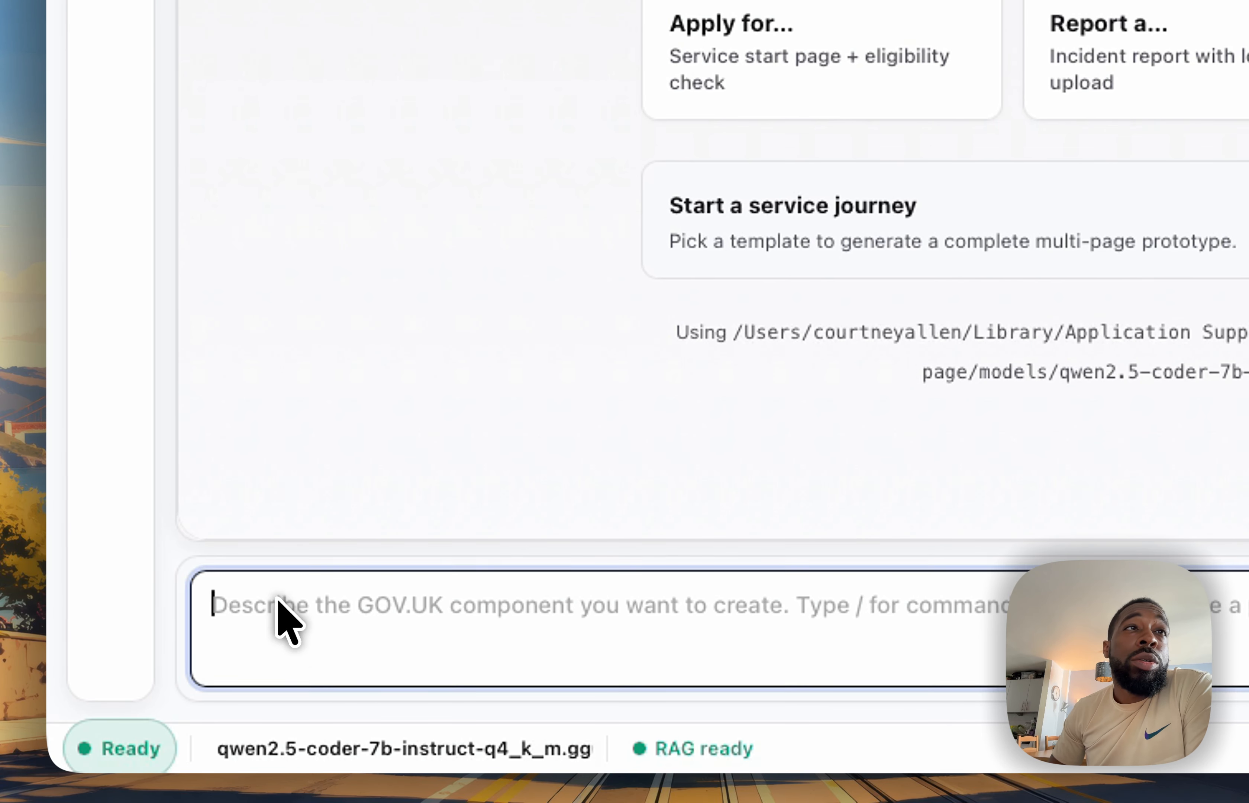
{"action": "type", "text": "Create a GOV.UK service start page for checking apprenticeship eligibility. Include a heading, short intro, and a Start now button"}
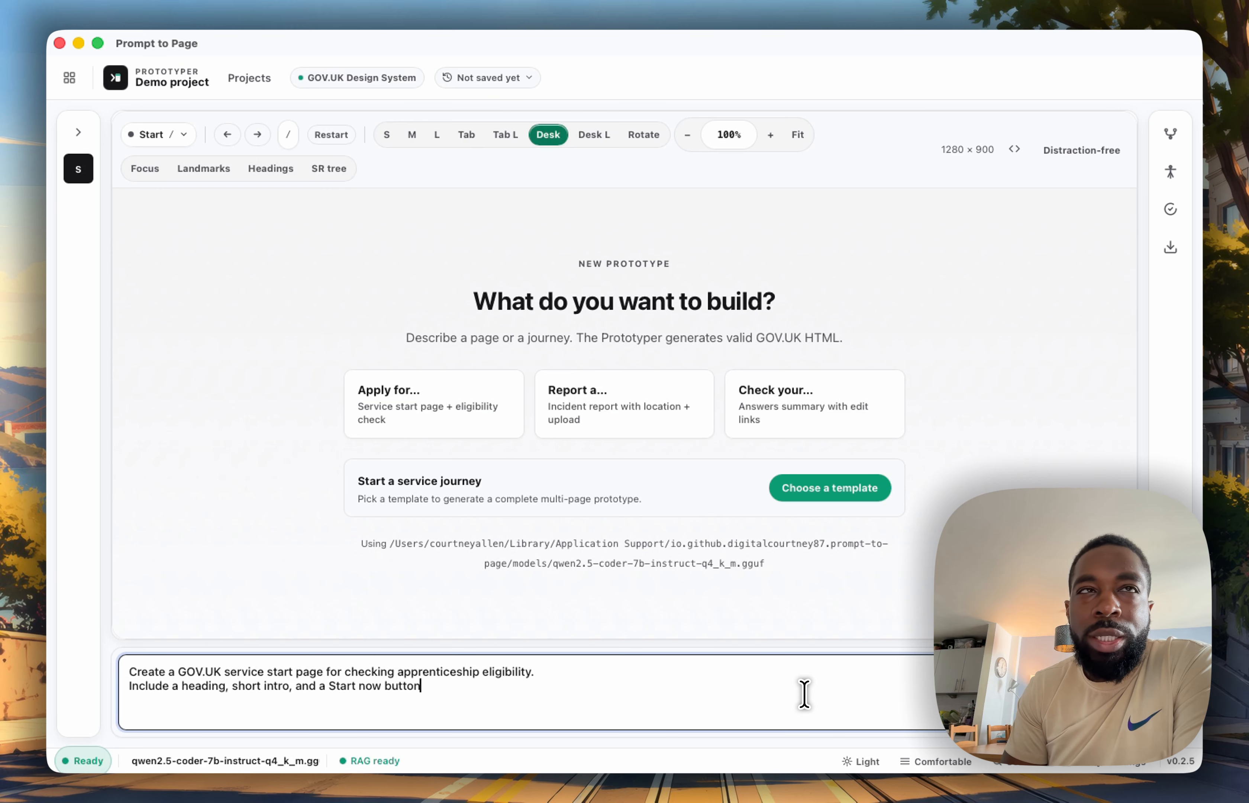
{"action": "key", "text": "Return"}
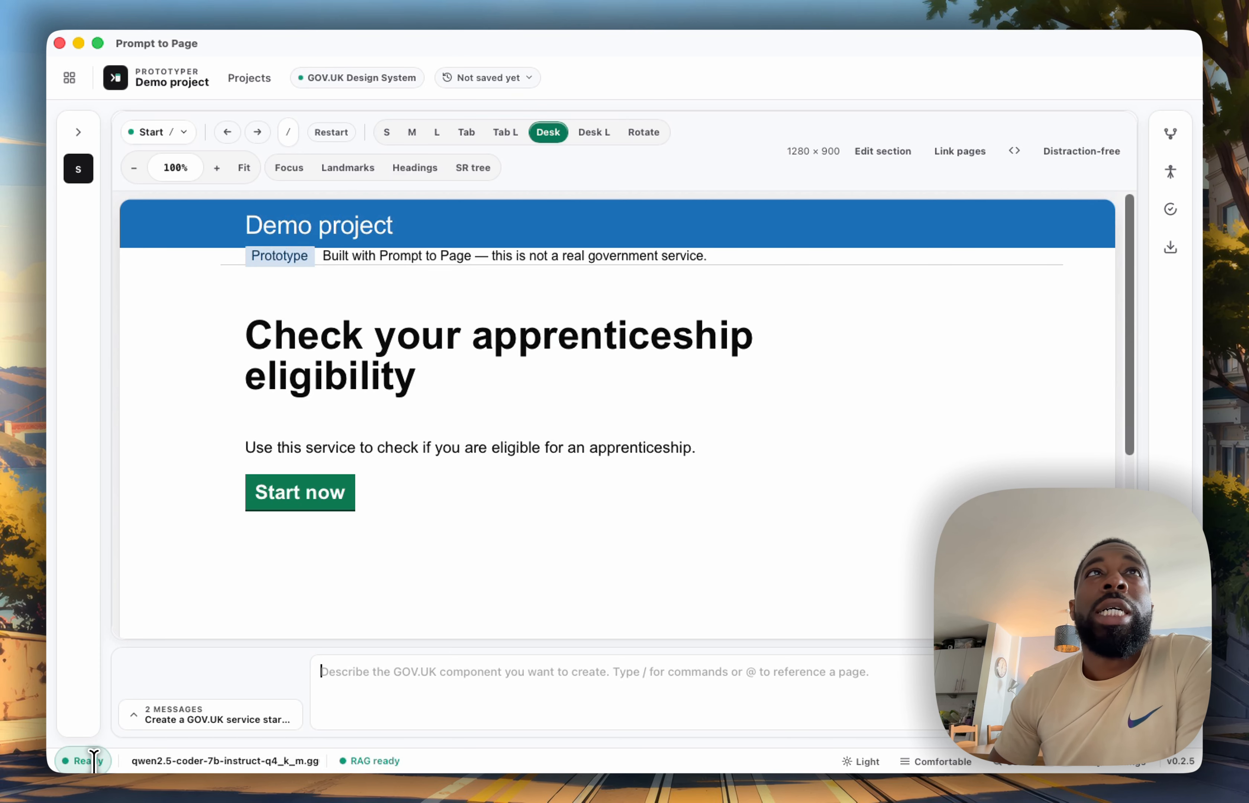
{"action": "scroll", "coordinate": [558, 412], "scroll_direction": "down", "scroll_amount": 10}
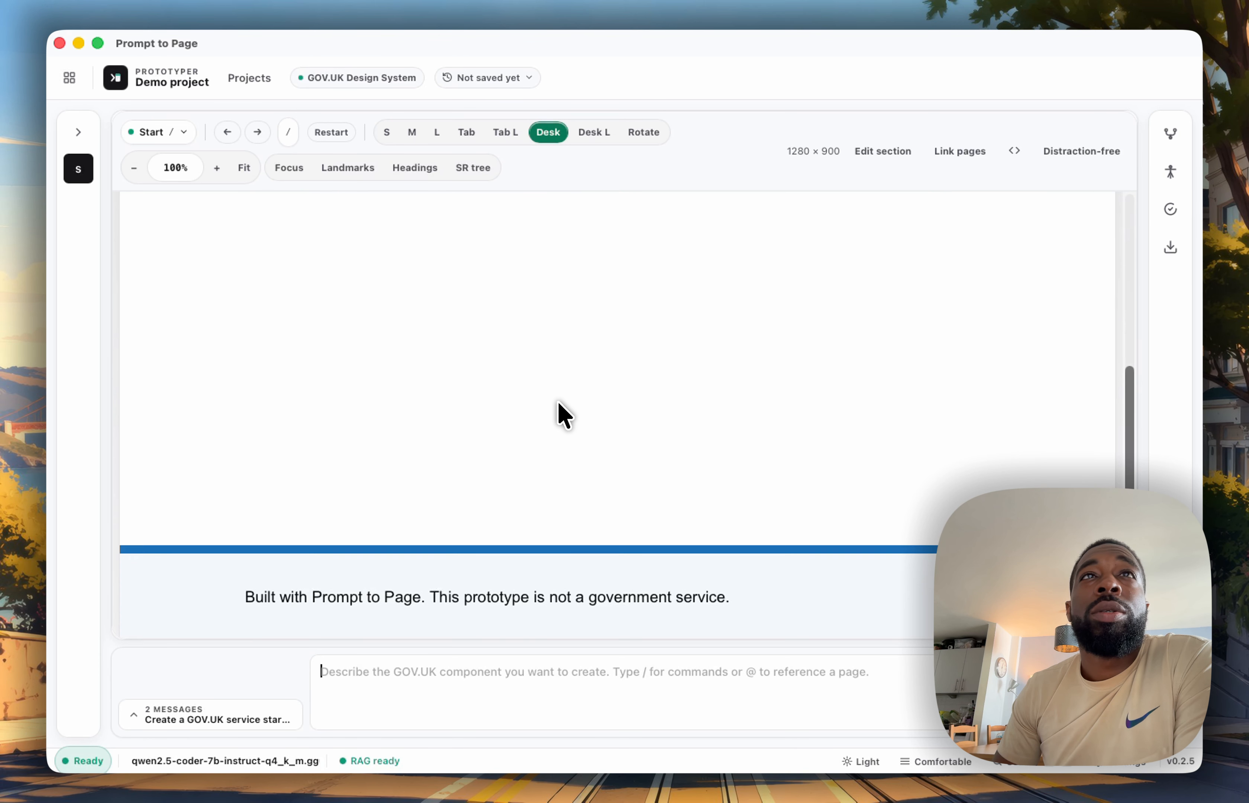
{"action": "scroll", "coordinate": [558, 412], "scroll_direction": "up", "scroll_amount": 10}
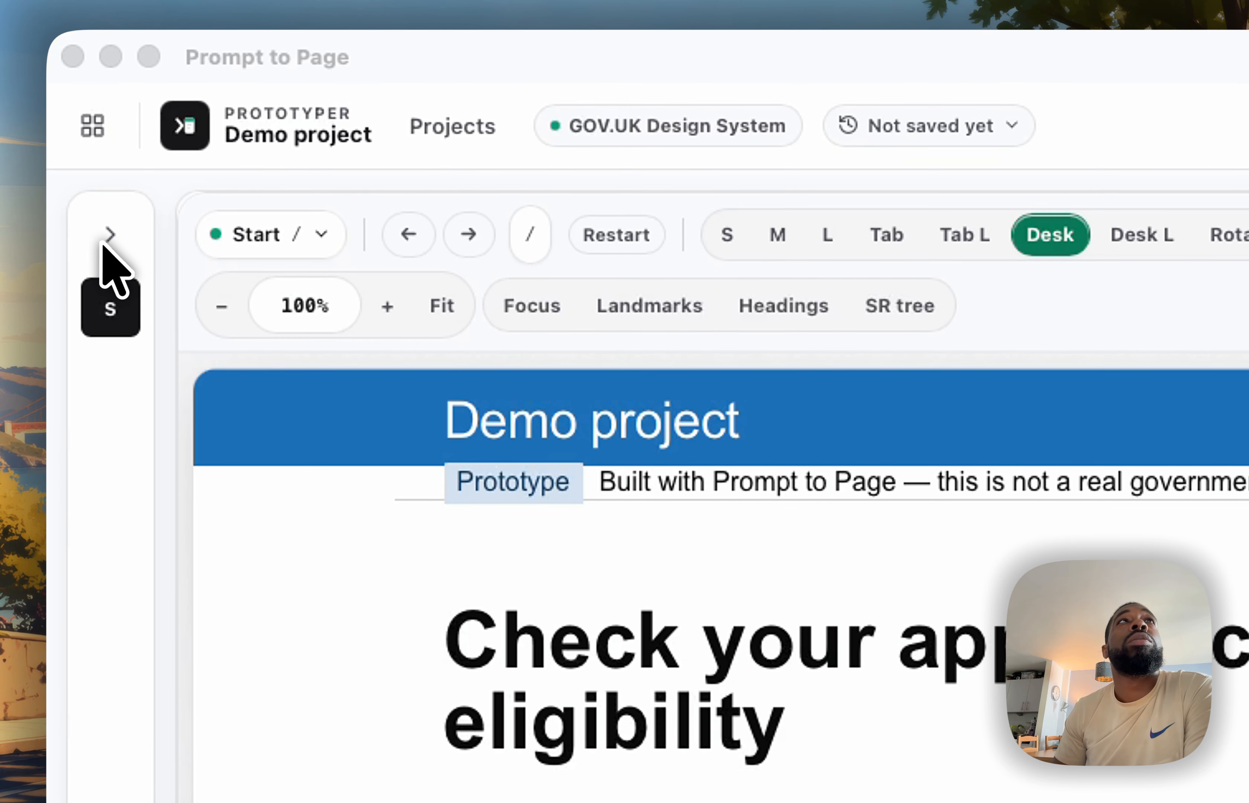
Expand the page list and add a blank page named Page 2
{"action": "left_click", "coordinate": [100, 243]}
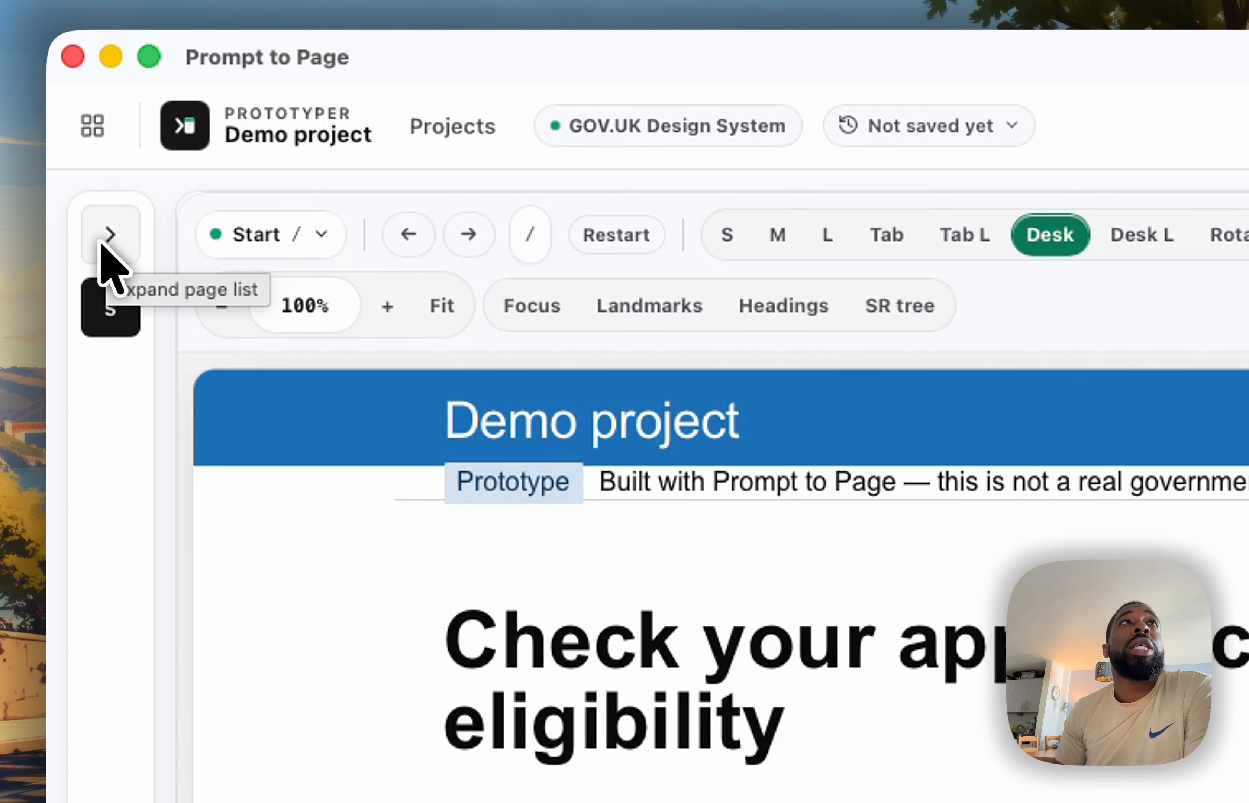
{"action": "left_click", "coordinate": [109, 252]}
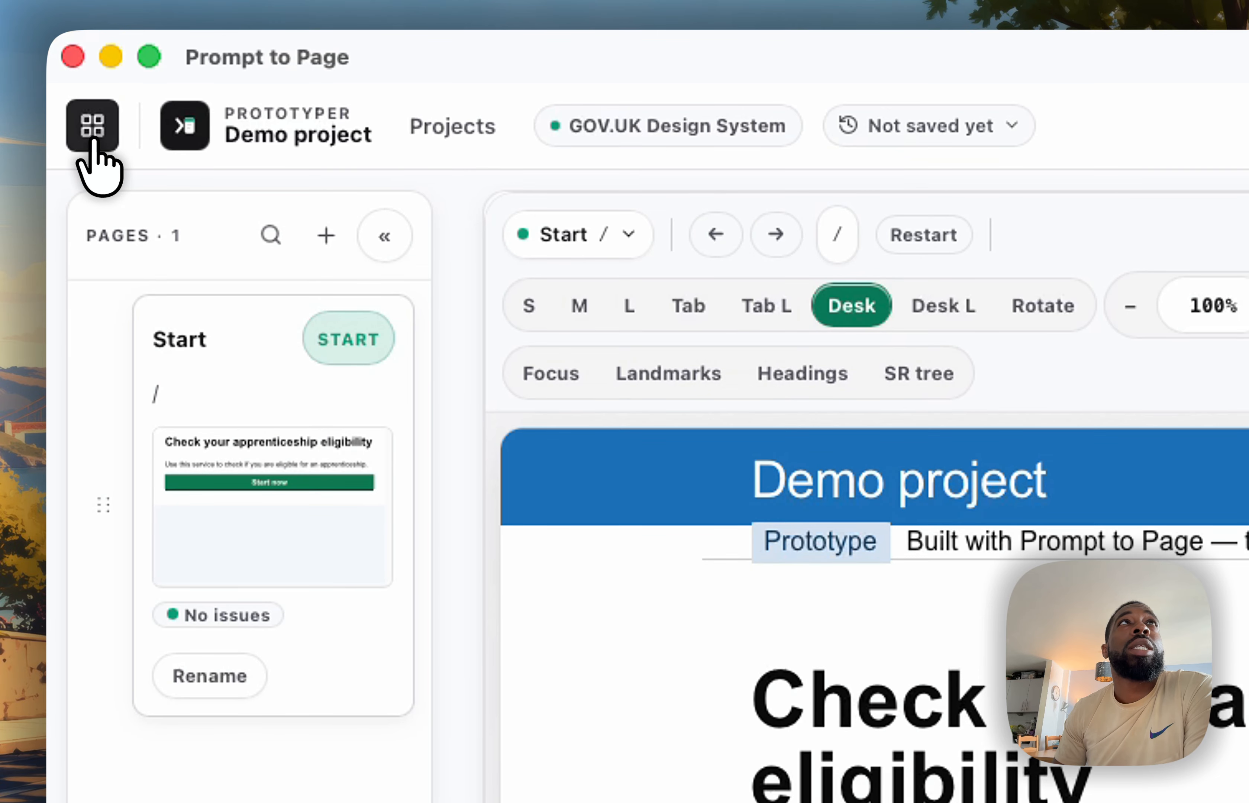
{"action": "left_click", "coordinate": [325, 238]}
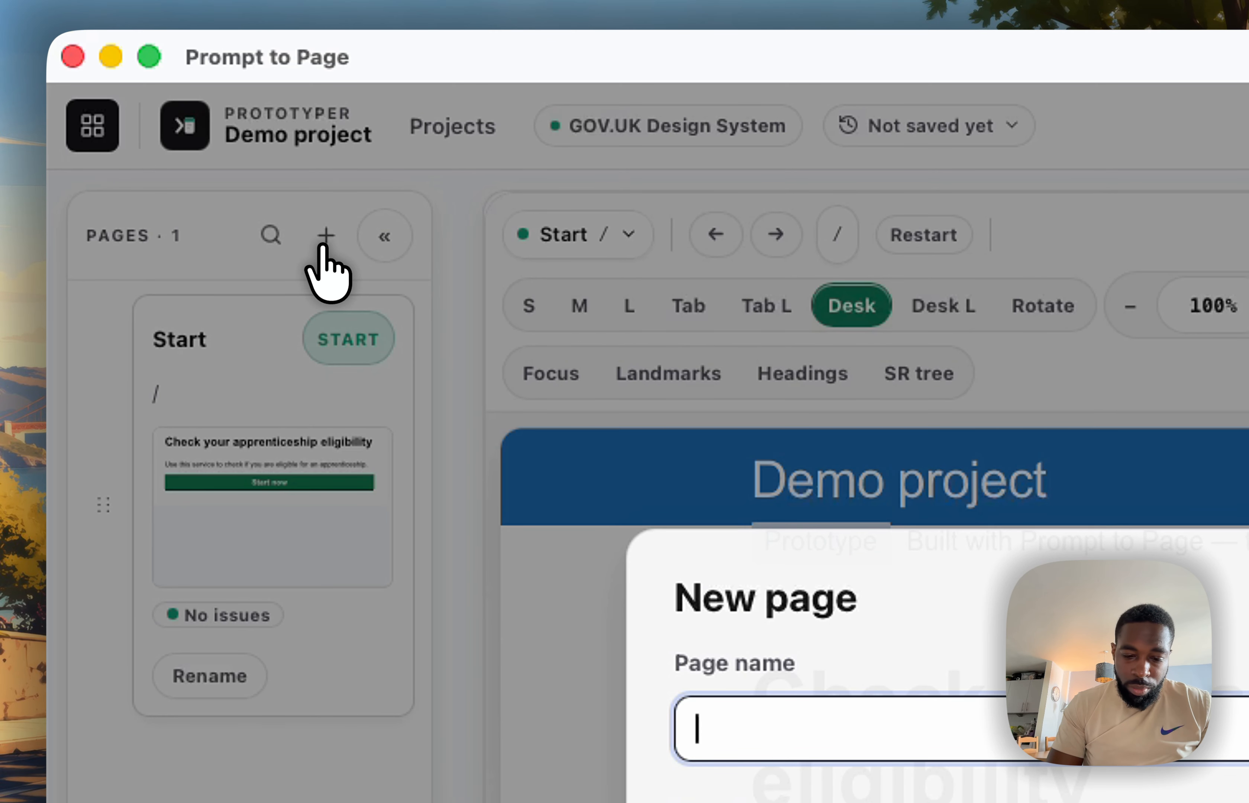
{"action": "type", "text": "Page 2"}
{"action": "key", "text": "Return"}
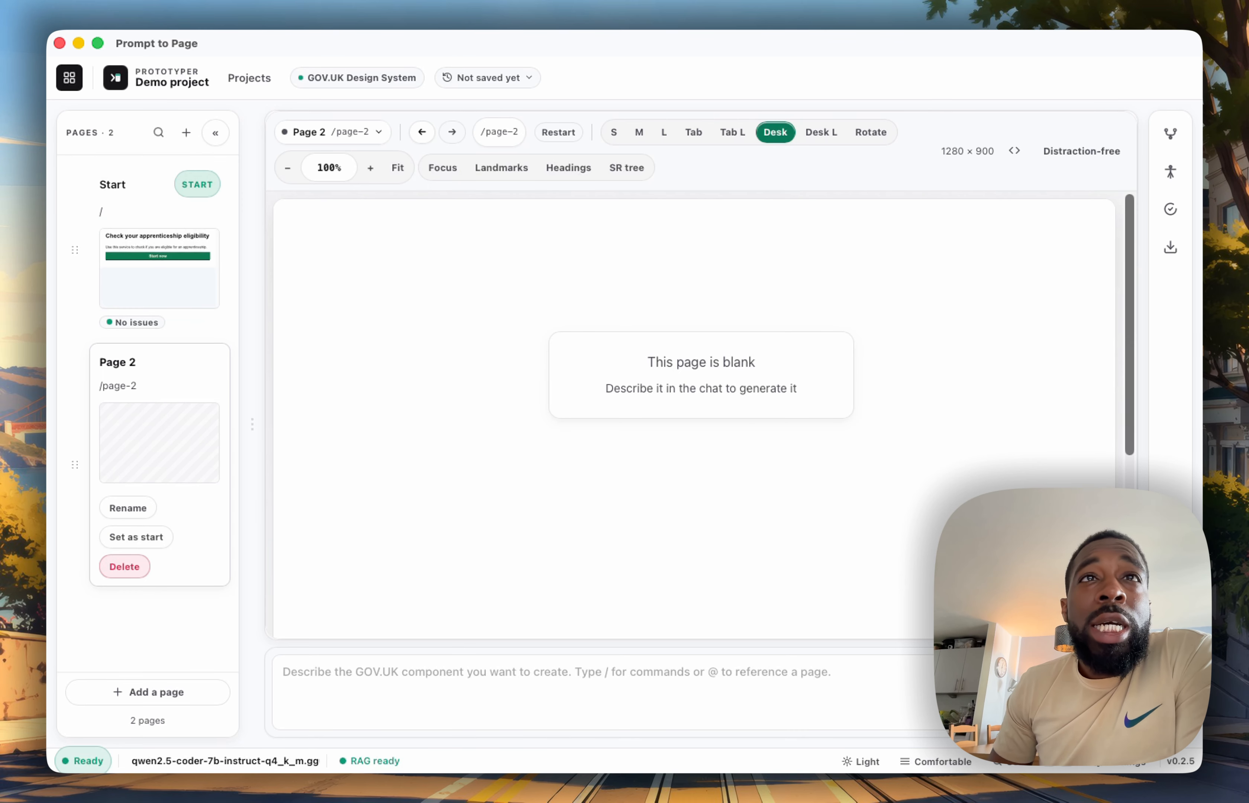
Generate a GOV.UK check answers page on Page 2 with summary list rows for age, postcode, and employment status, plus a confirm and submit button
{"action": "left_click", "coordinate": [461, 703]}
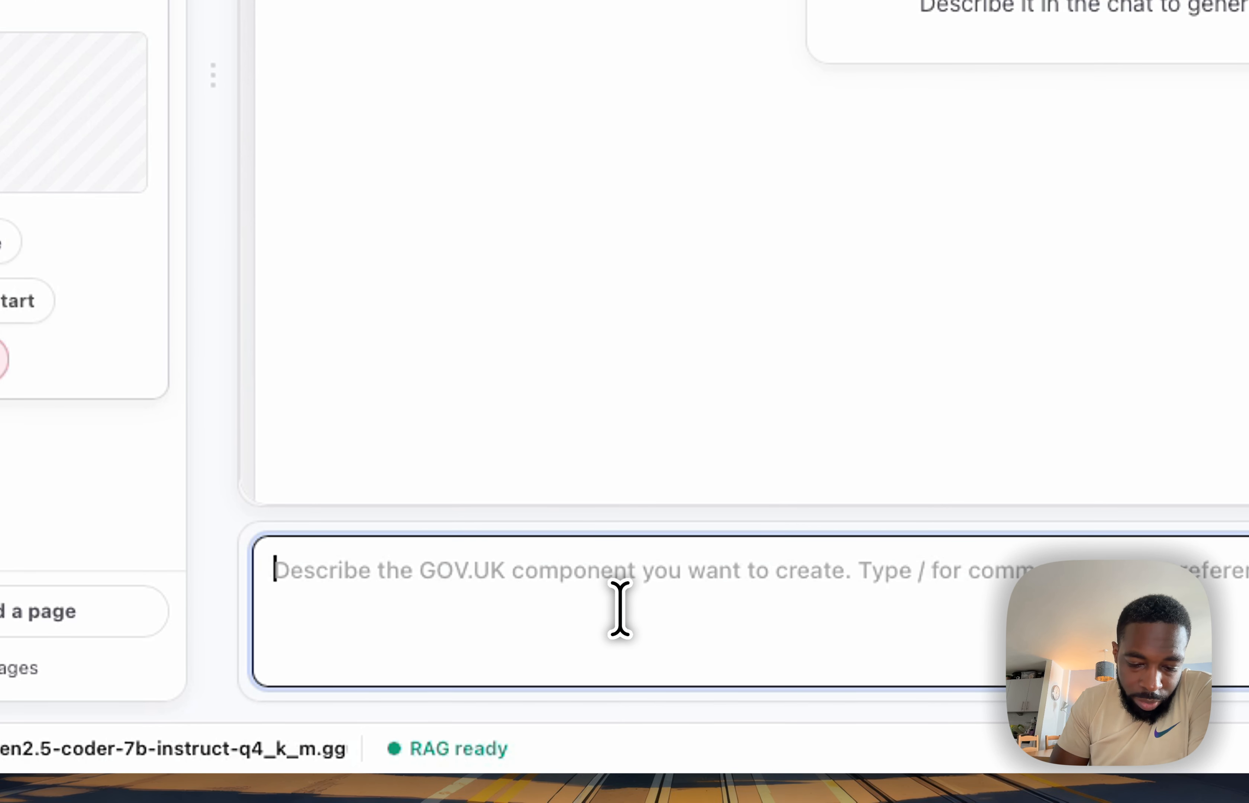
{"action": "key", "text": "super+v"}
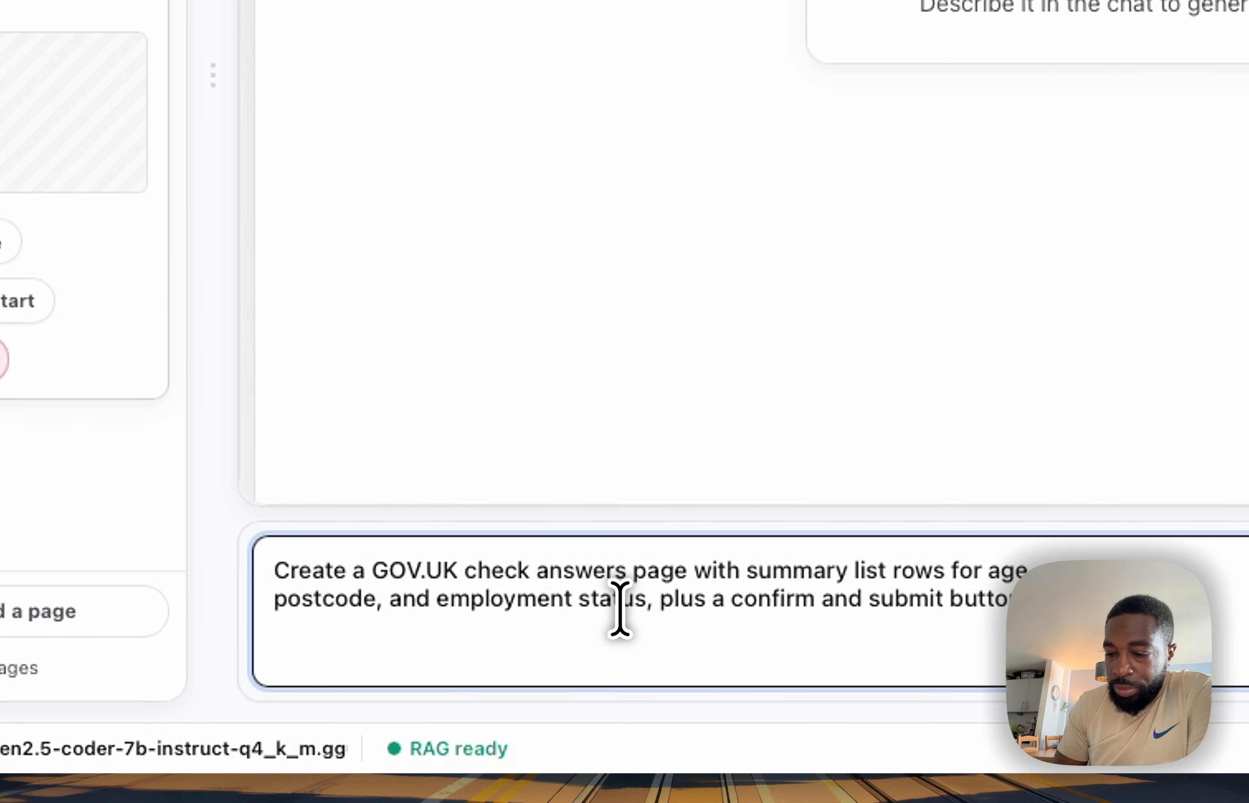
{"action": "key", "text": "Return"}
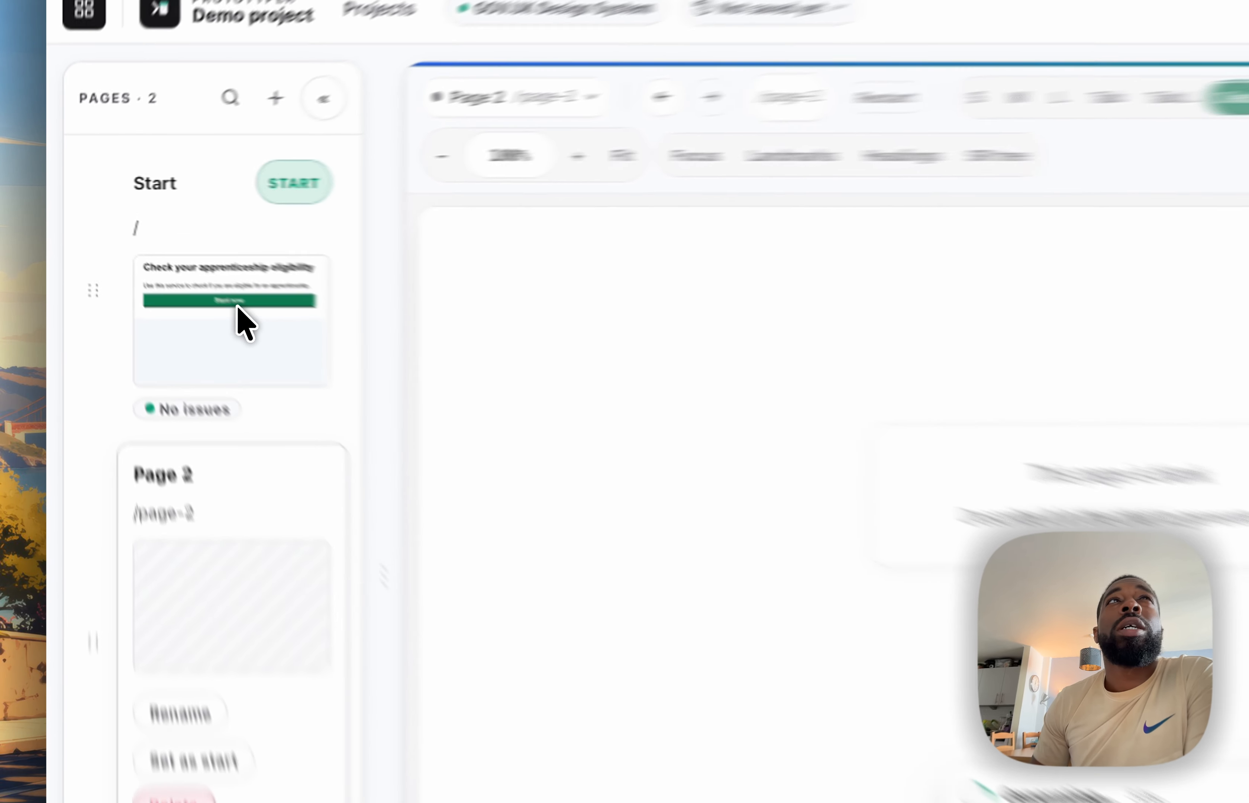
View the Start page while Page 2 generates, and return to Page 2
{"action": "left_click", "coordinate": [168, 274]}
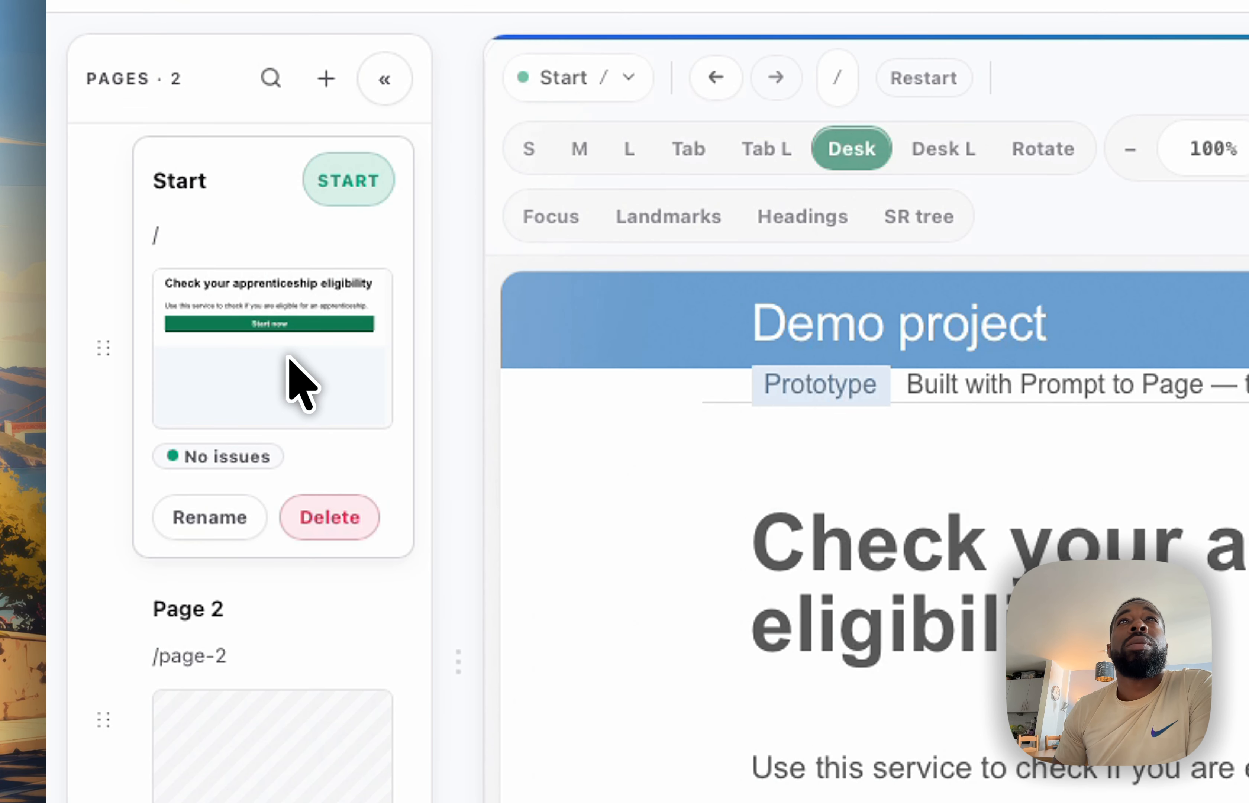
{"action": "scroll", "coordinate": [260, 524], "scroll_direction": "down", "scroll_amount": 5}
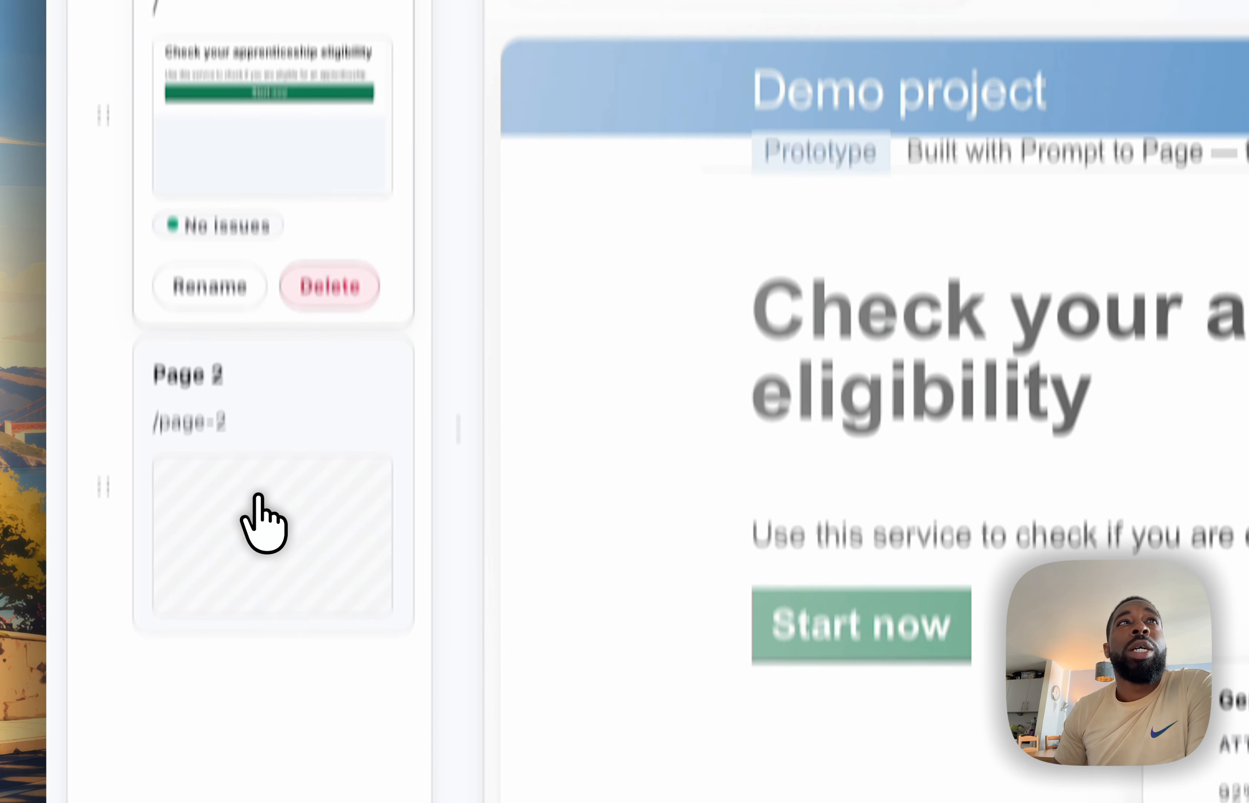
{"action": "left_click", "coordinate": [258, 433]}
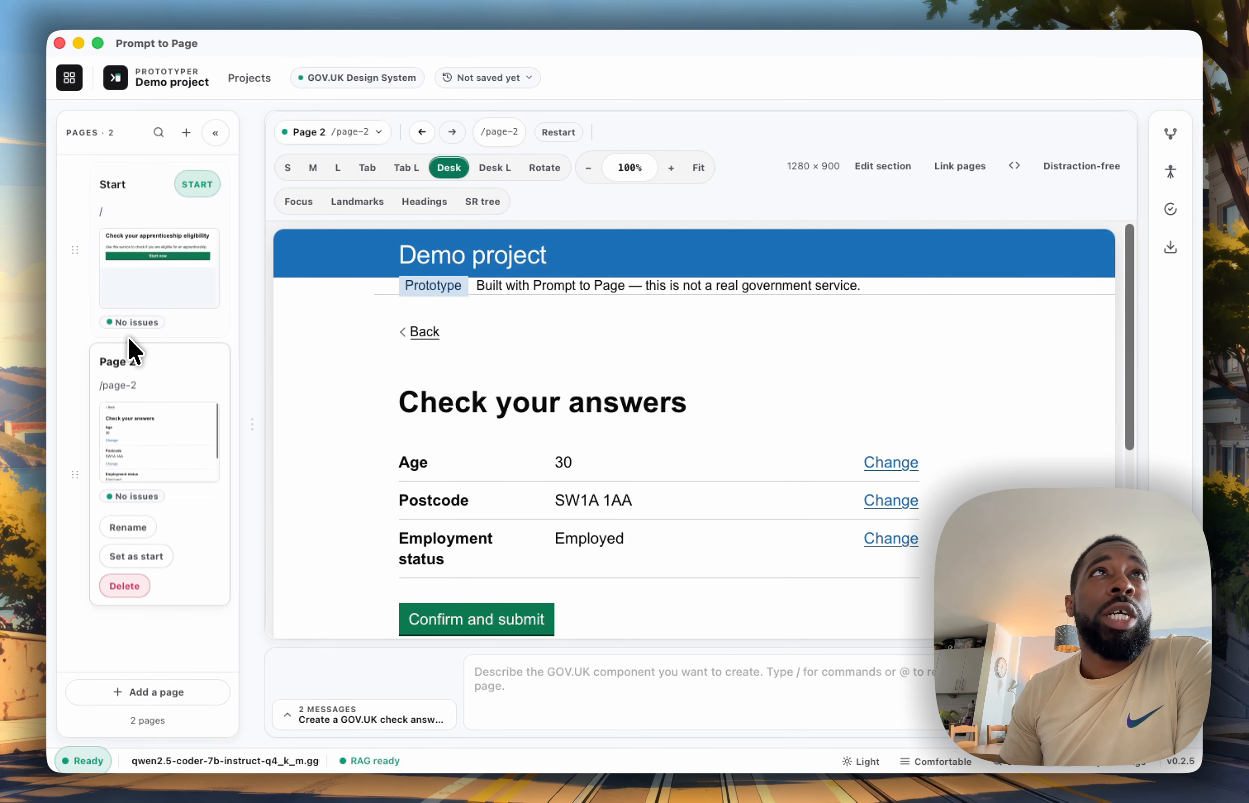
Add another blank page to the project, named Page 3
{"action": "left_click", "coordinate": [185, 132]}
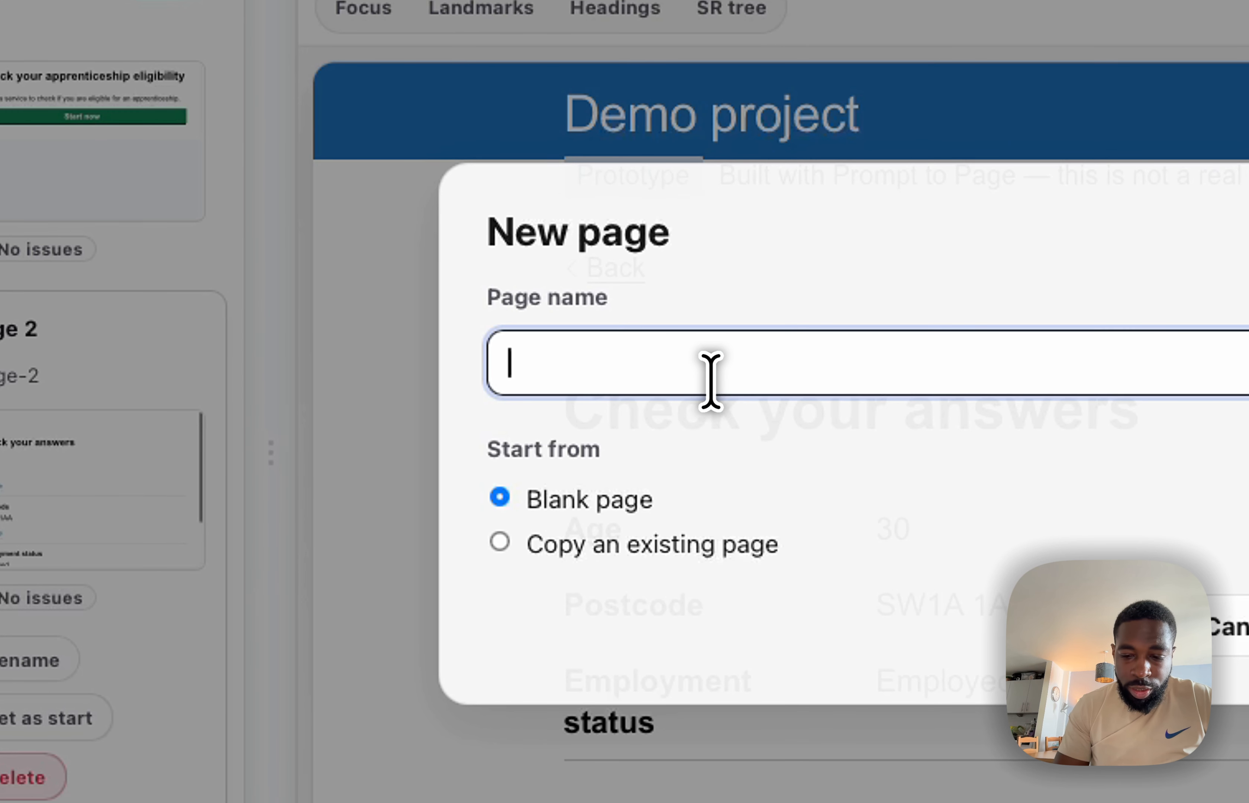
{"action": "type", "text": "P"}
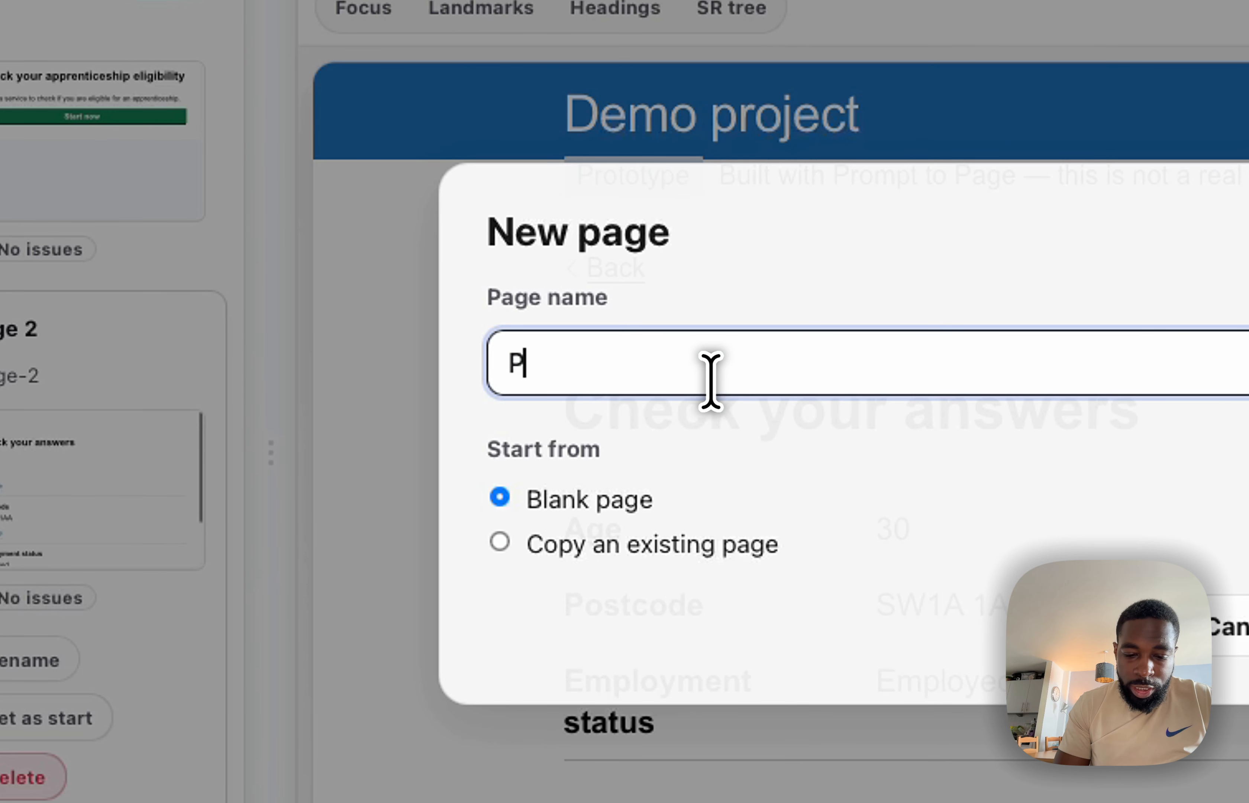
{"action": "type", "text": "age 3"}
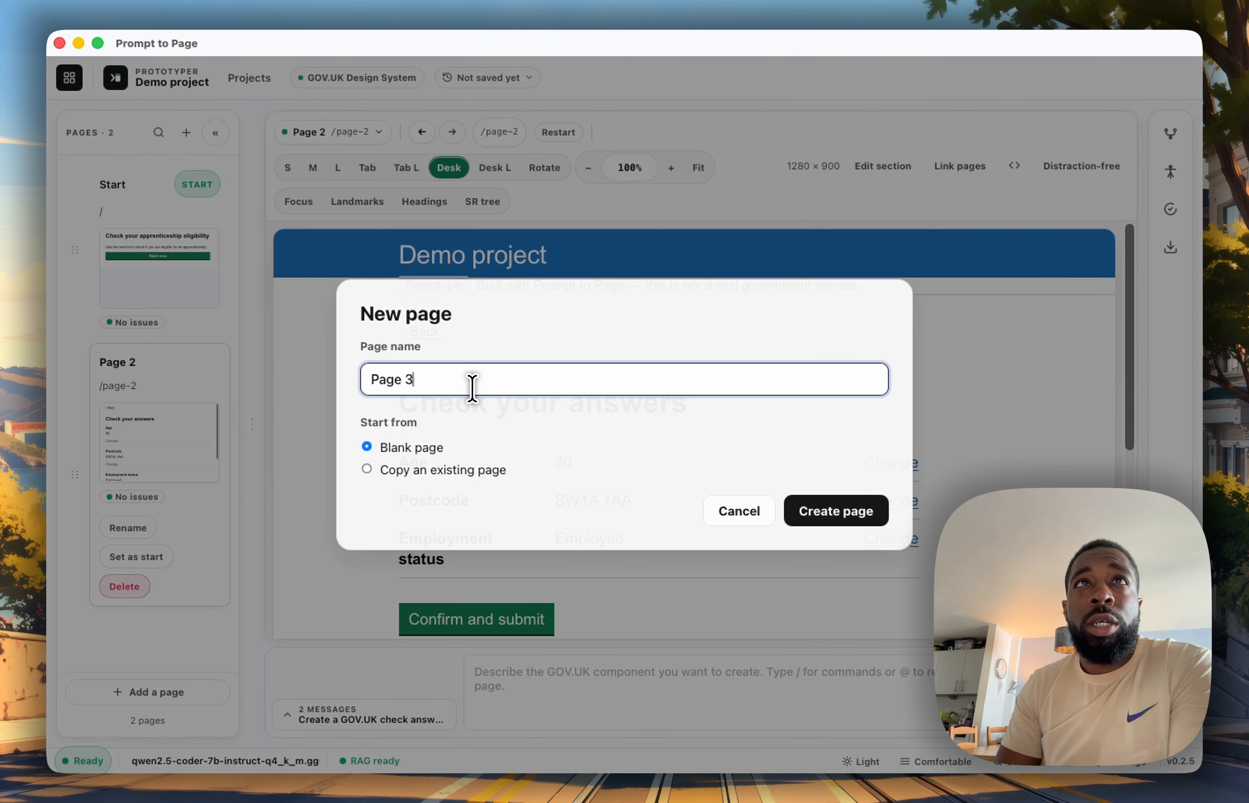
{"action": "key", "text": "Return"}
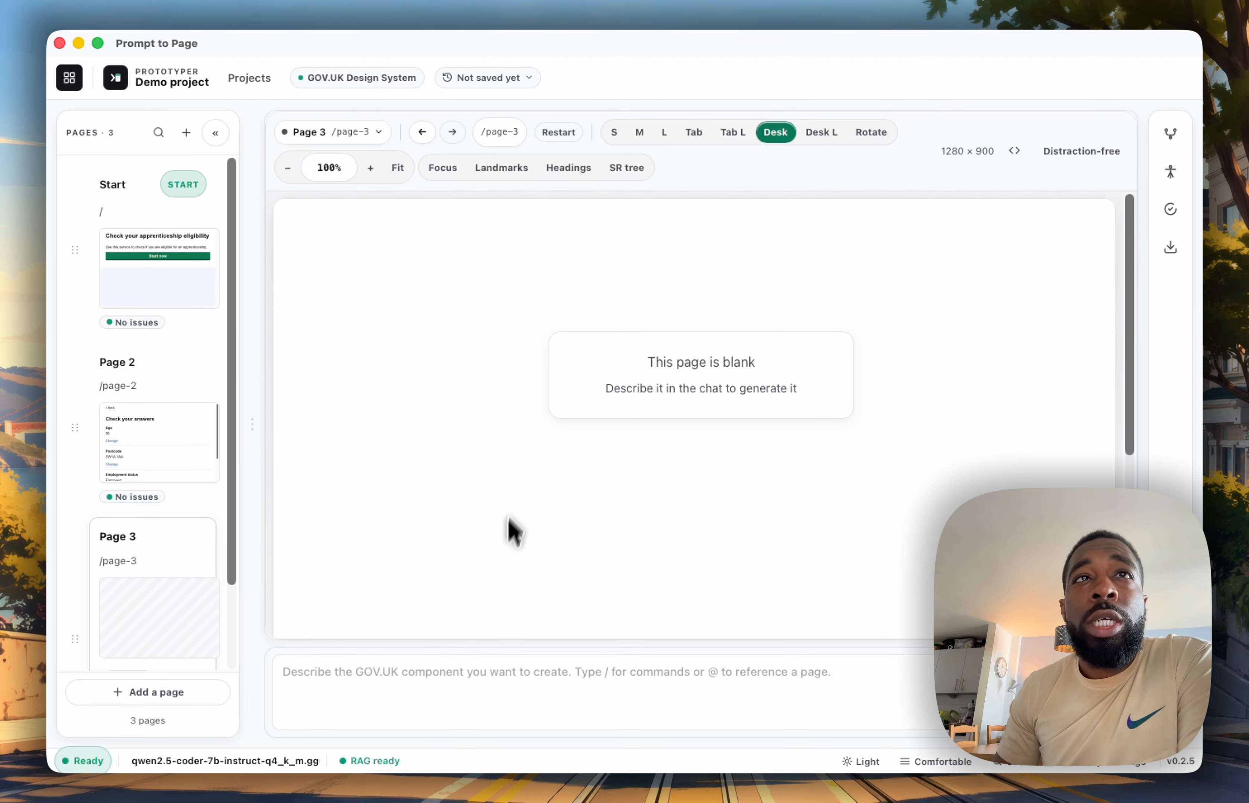
Generate a GOV.UK form page on Page 3 asking age, postcode, and employment status, with a continue button linking to /check-answers
{"action": "left_click", "coordinate": [455, 678]}
{"action": "type", "text": "Create a GOV.UK form page asking age, postcode, and employment status, with a continue button linking to /check-answers."}
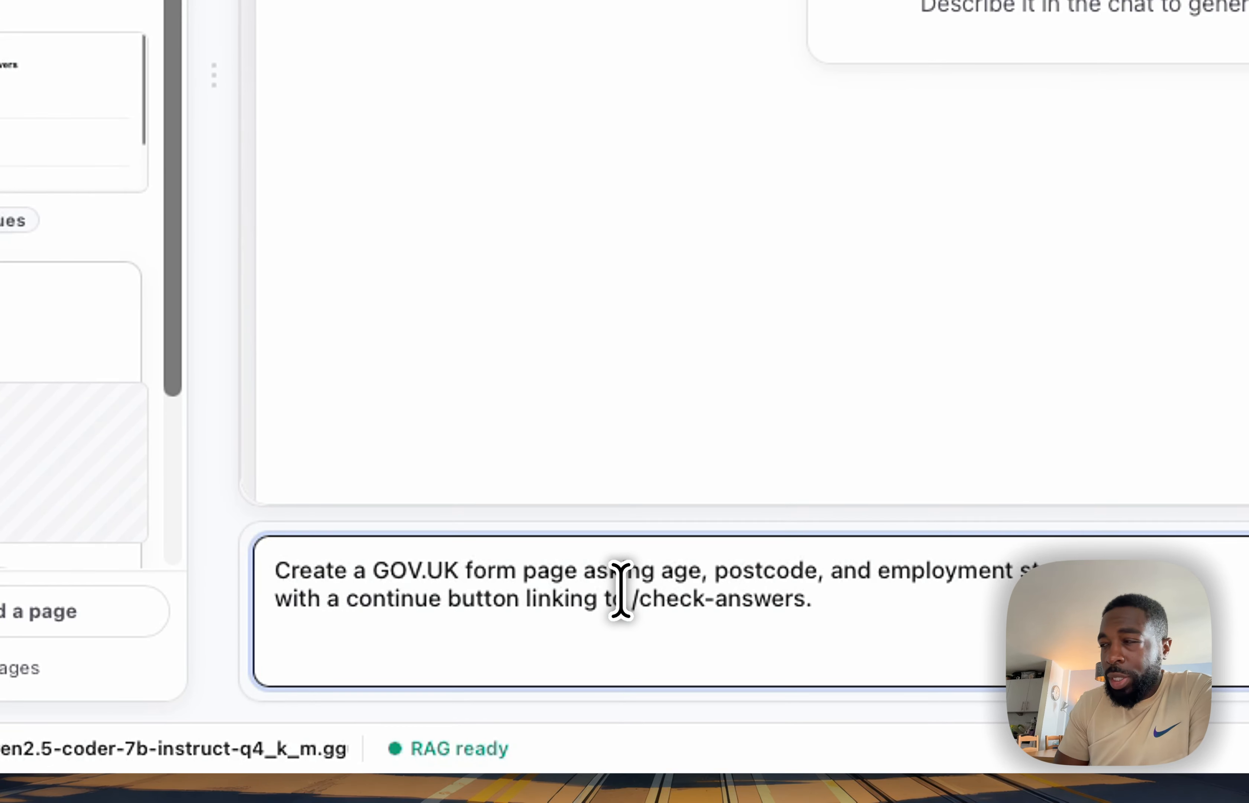
{"action": "key", "text": "Return"}
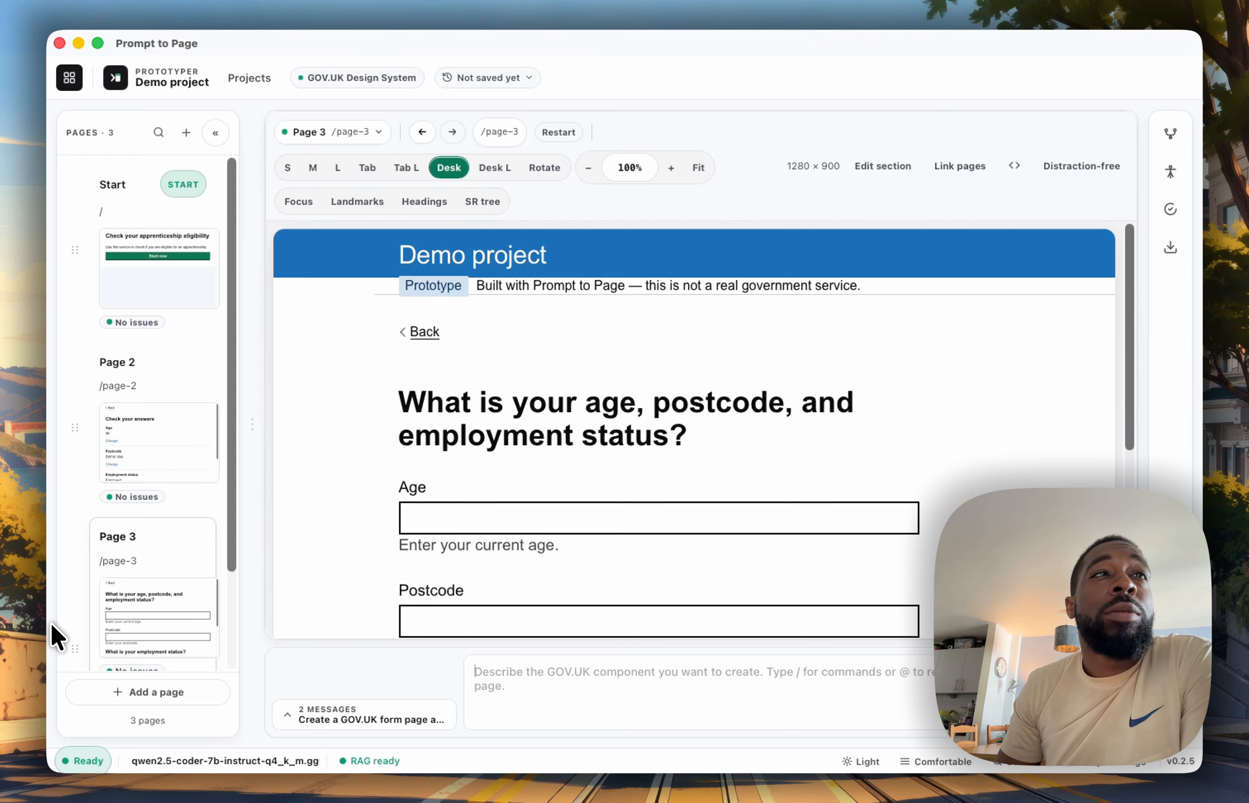
Move Page 3 between Start and Page 2 in the page order, and open the Start page
{"action": "left_click_drag", "start_coordinate": [73, 651], "coordinate": [78, 435]}
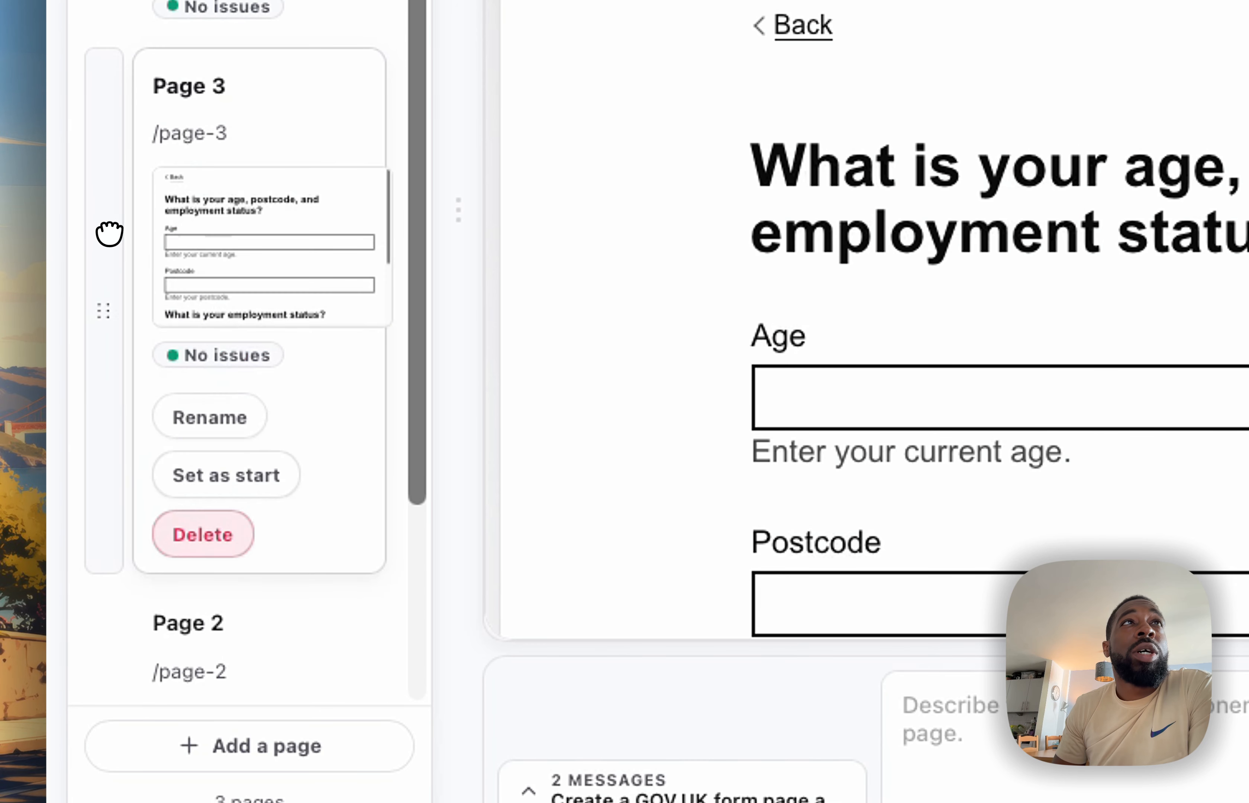
{"action": "scroll", "coordinate": [295, 19], "scroll_direction": "up", "scroll_amount": 3}
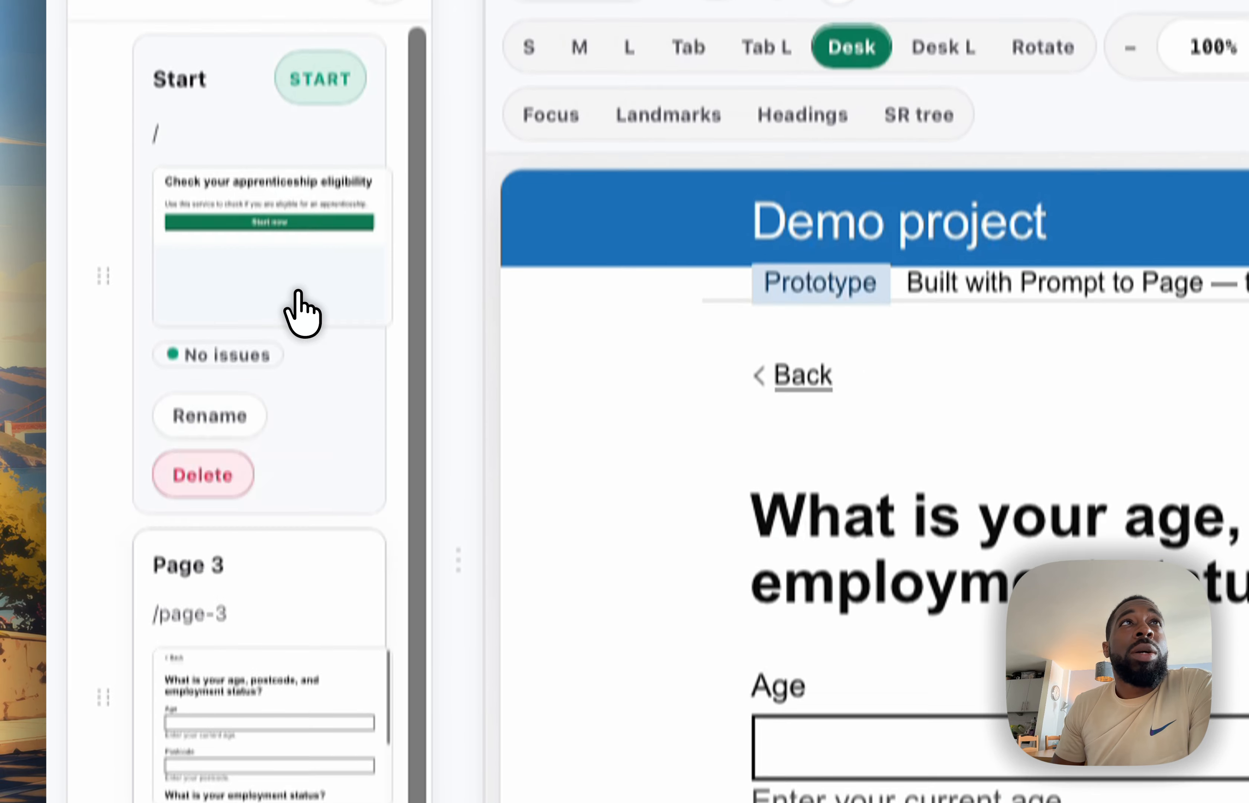
{"action": "left_click", "coordinate": [296, 292]}
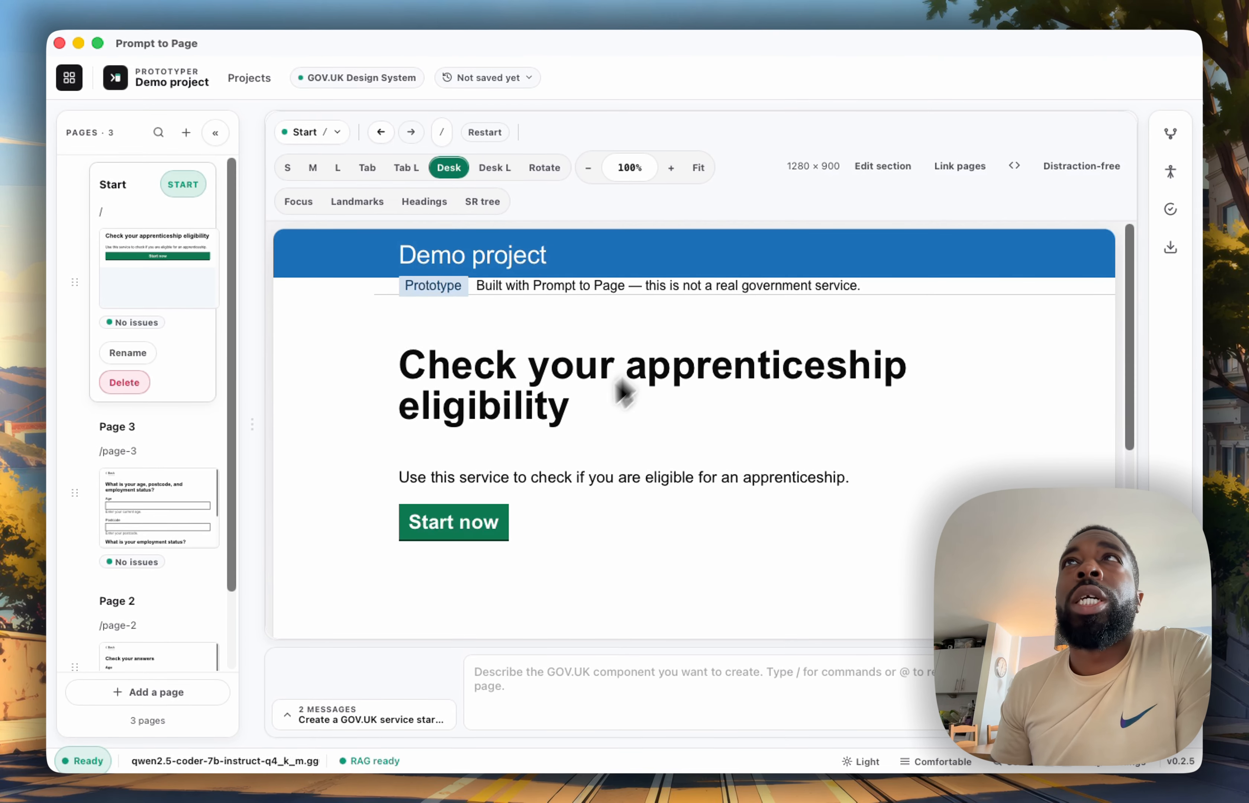
Link the Start now button on the Start page to Page 3
{"action": "left_click", "coordinate": [948, 171]}
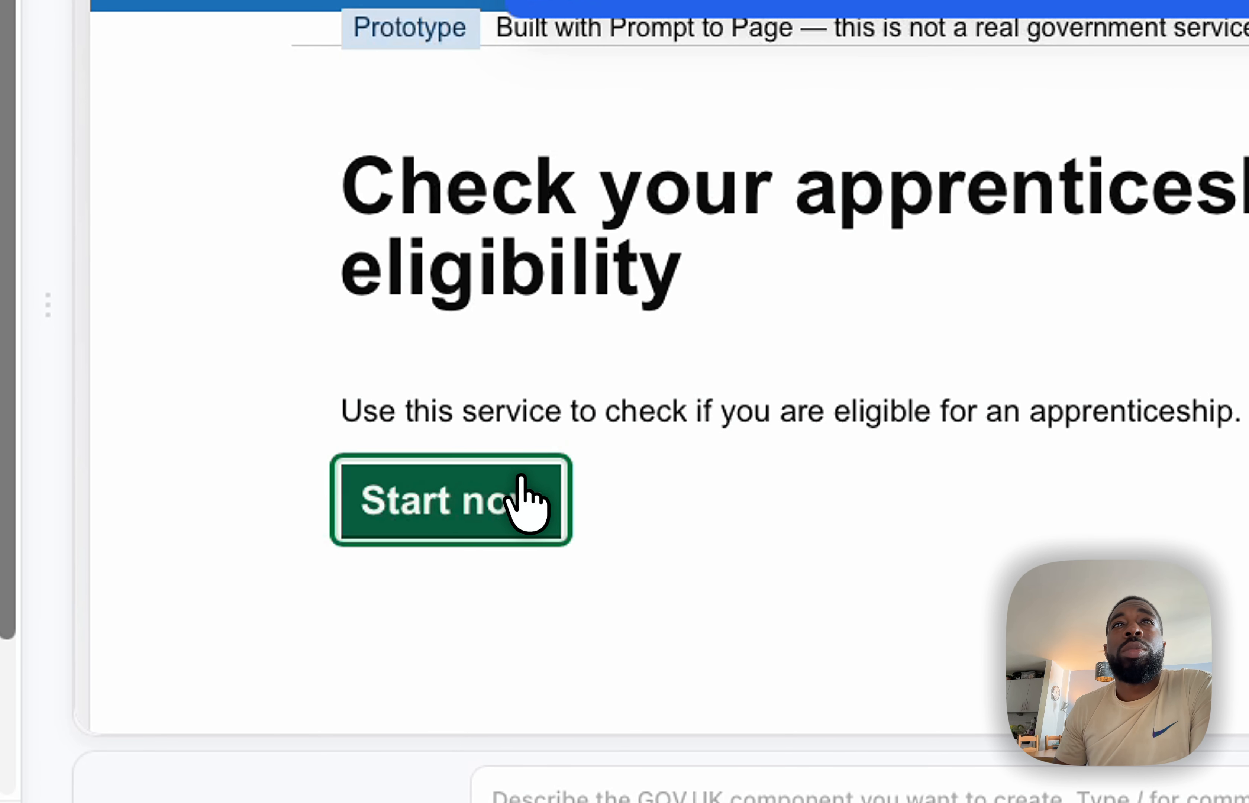
{"action": "left_click", "coordinate": [526, 479]}
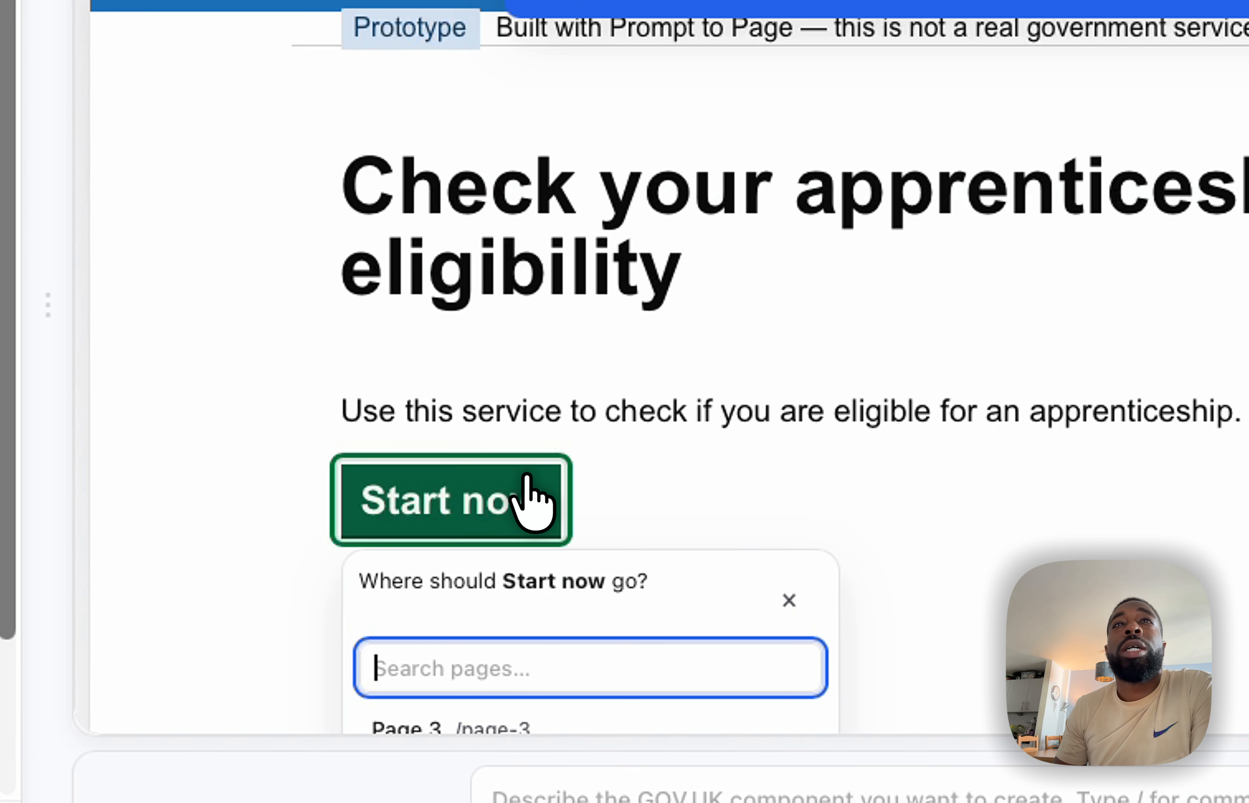
{"action": "scroll", "coordinate": [780, 496], "scroll_direction": "down", "scroll_amount": 2}
{"action": "scroll", "coordinate": [759, 582], "scroll_direction": "down", "scroll_amount": 5}
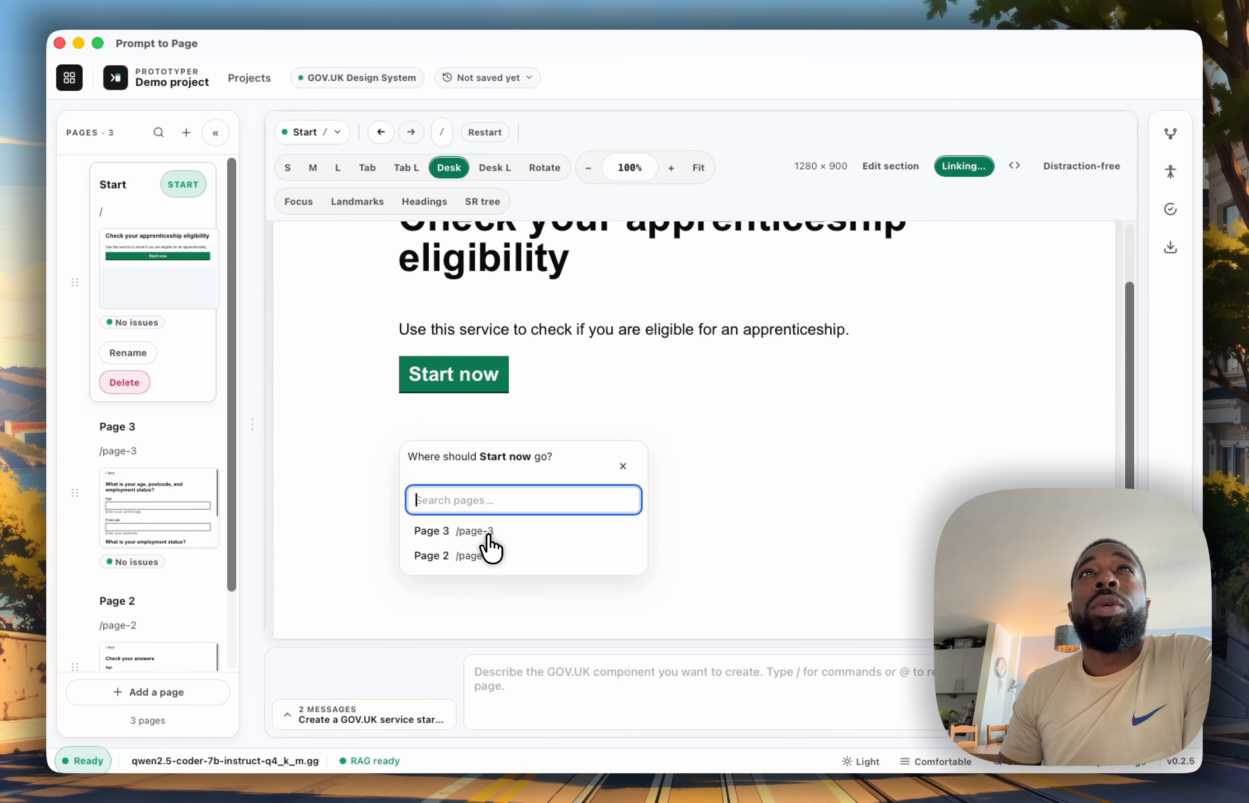
{"action": "left_click", "coordinate": [479, 531]}
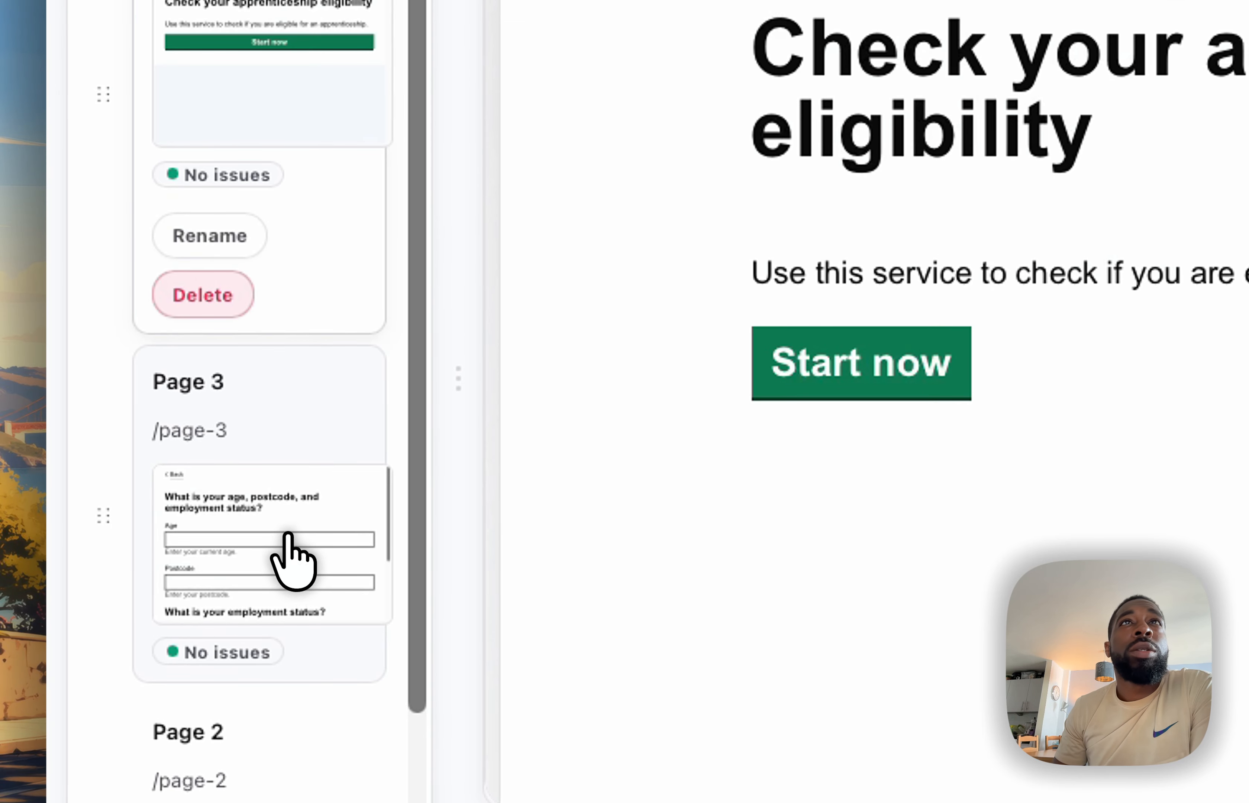
Link the Continue button on Page 3 to Page 2
{"action": "left_click", "coordinate": [288, 540]}
{"action": "scroll", "coordinate": [927, 334], "scroll_direction": "down", "scroll_amount": 6}
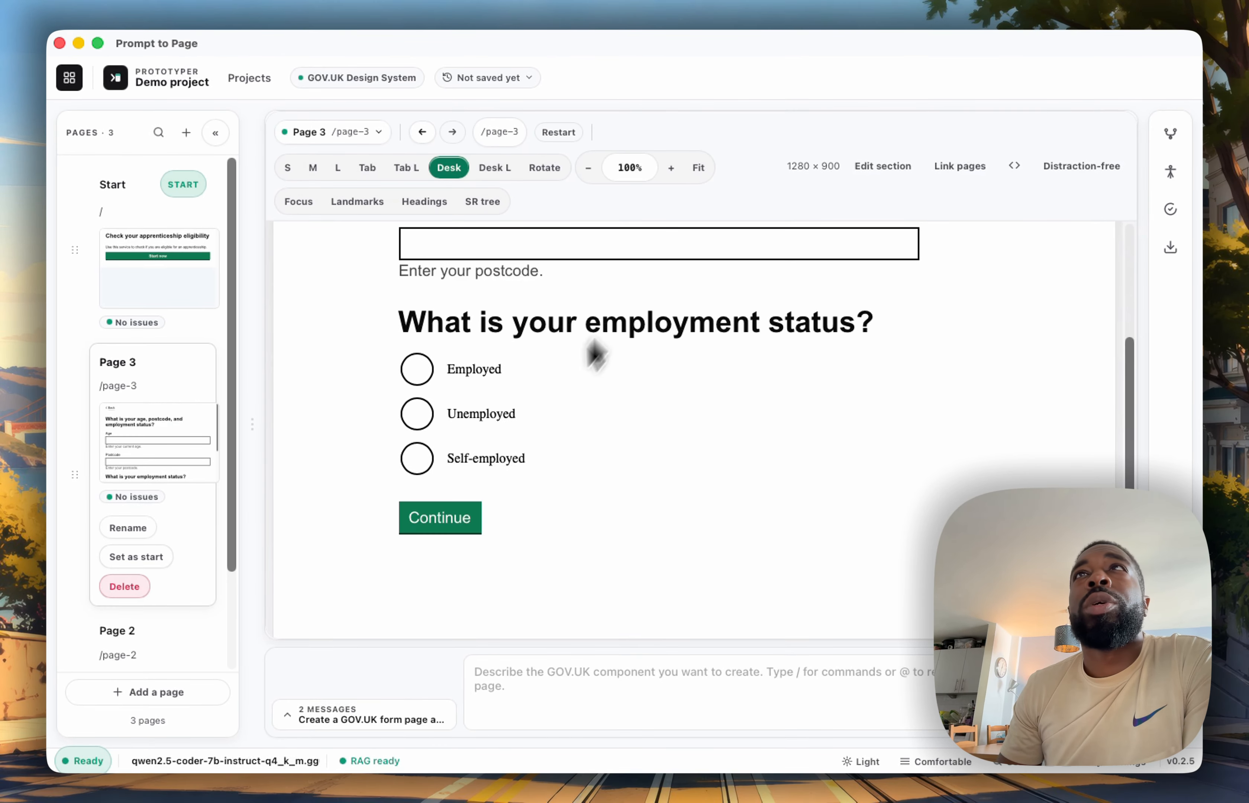
{"action": "left_click", "coordinate": [961, 167]}
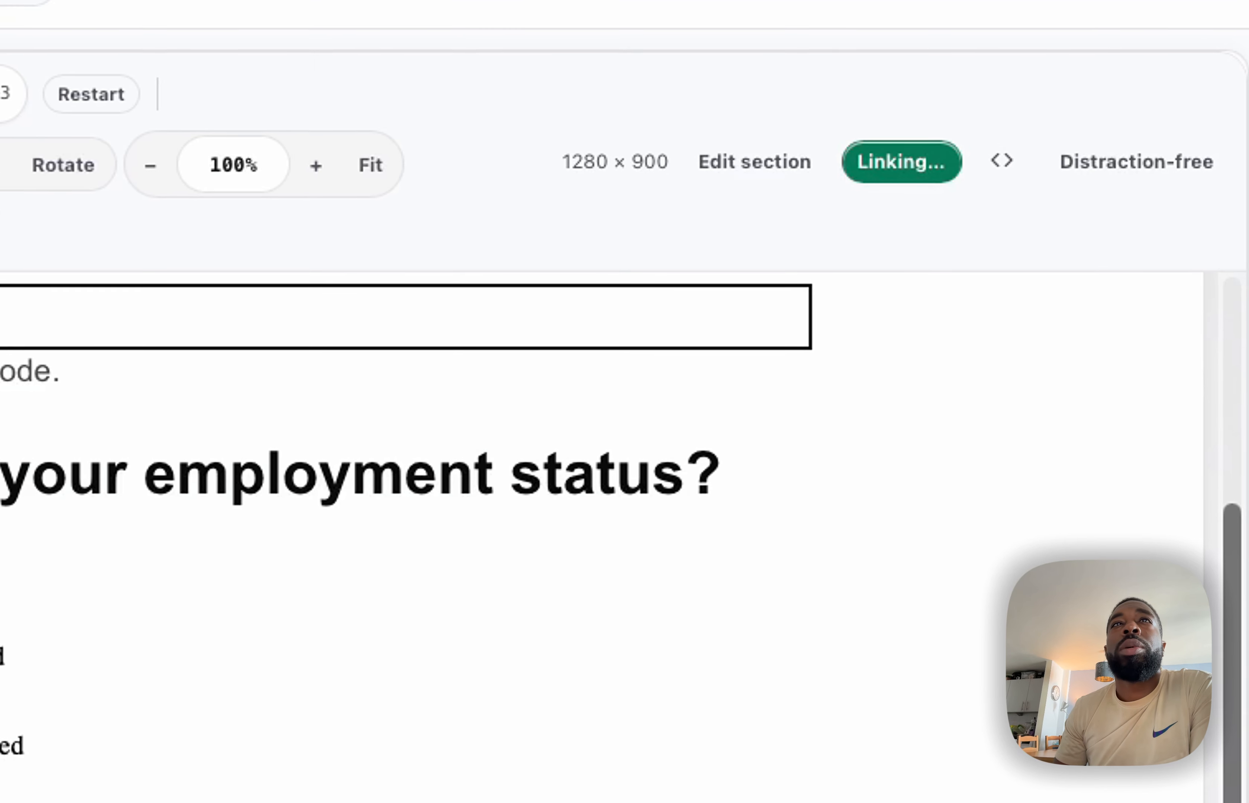
{"action": "left_click", "coordinate": [432, 529]}
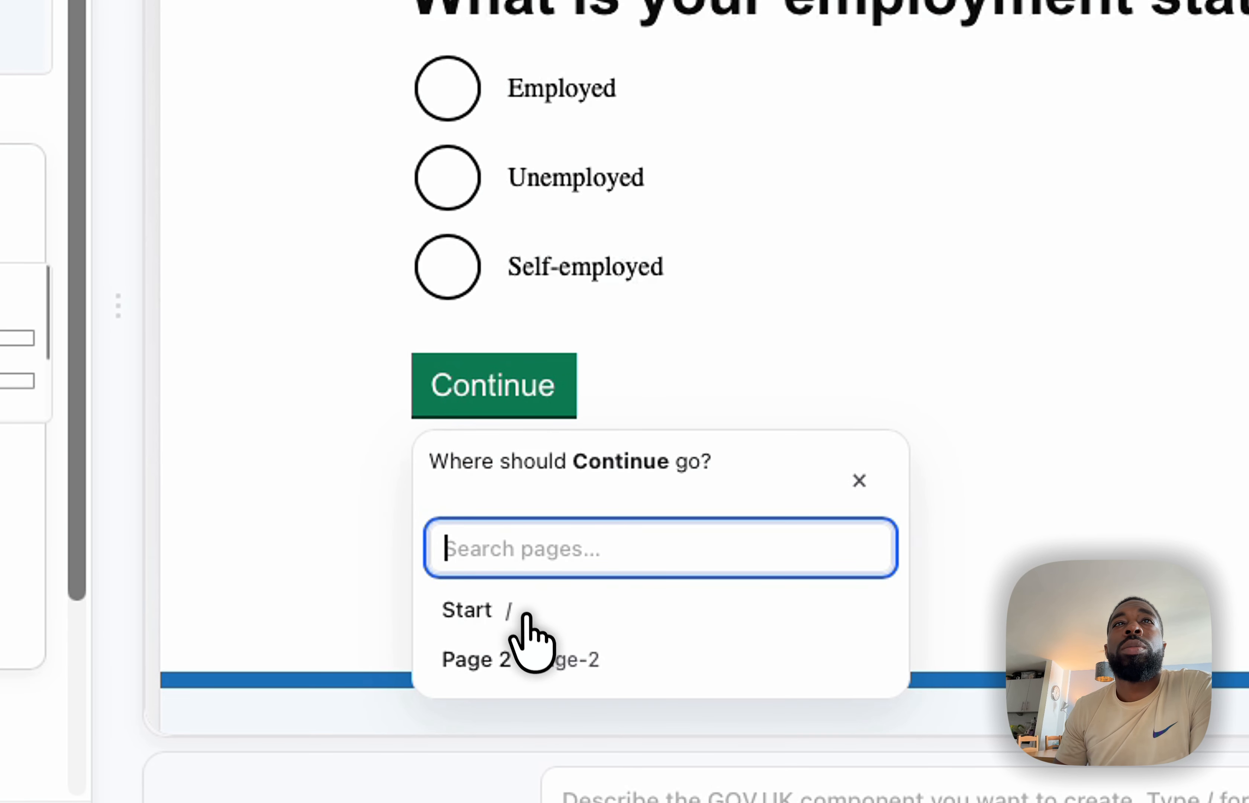
{"action": "left_click", "coordinate": [539, 675]}
Link the Back link at the beginning of Page 3 to the Start page
{"action": "scroll", "coordinate": [554, 614], "scroll_direction": "up", "scroll_amount": 10}
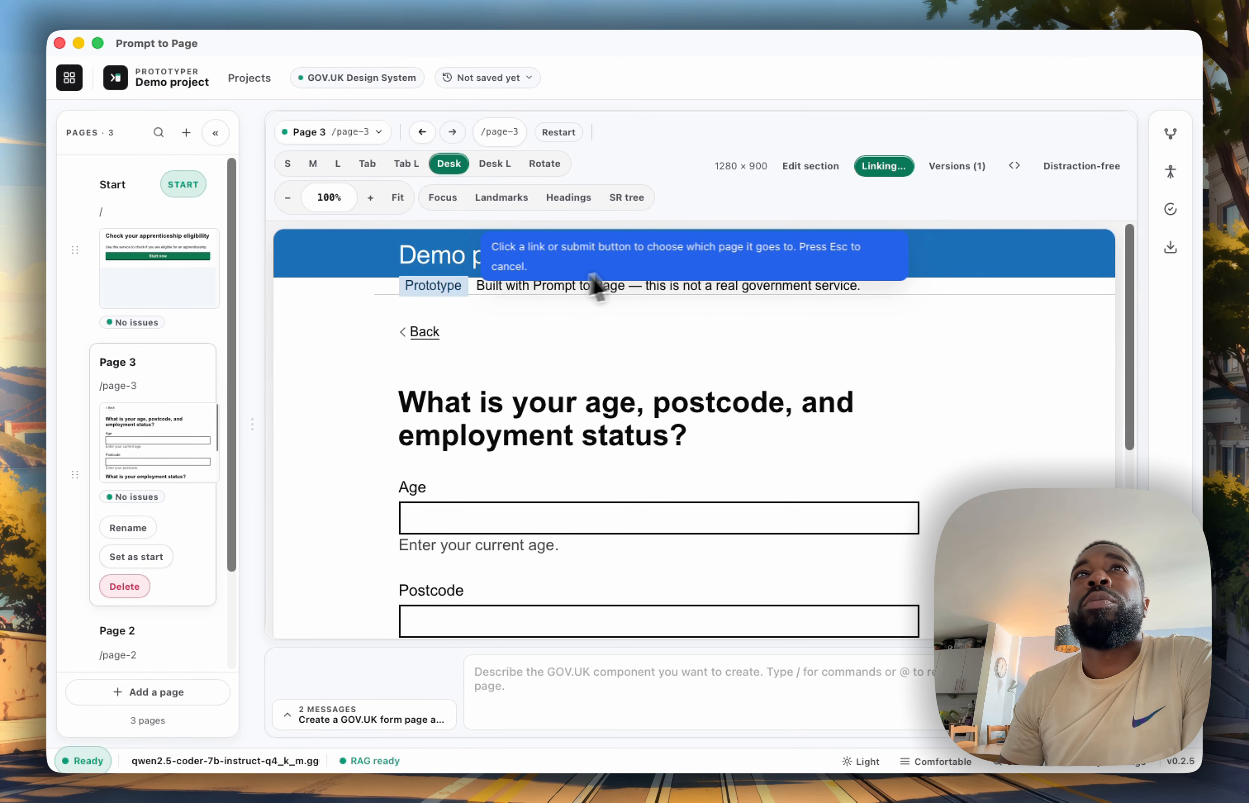
{"action": "left_click", "coordinate": [426, 341]}
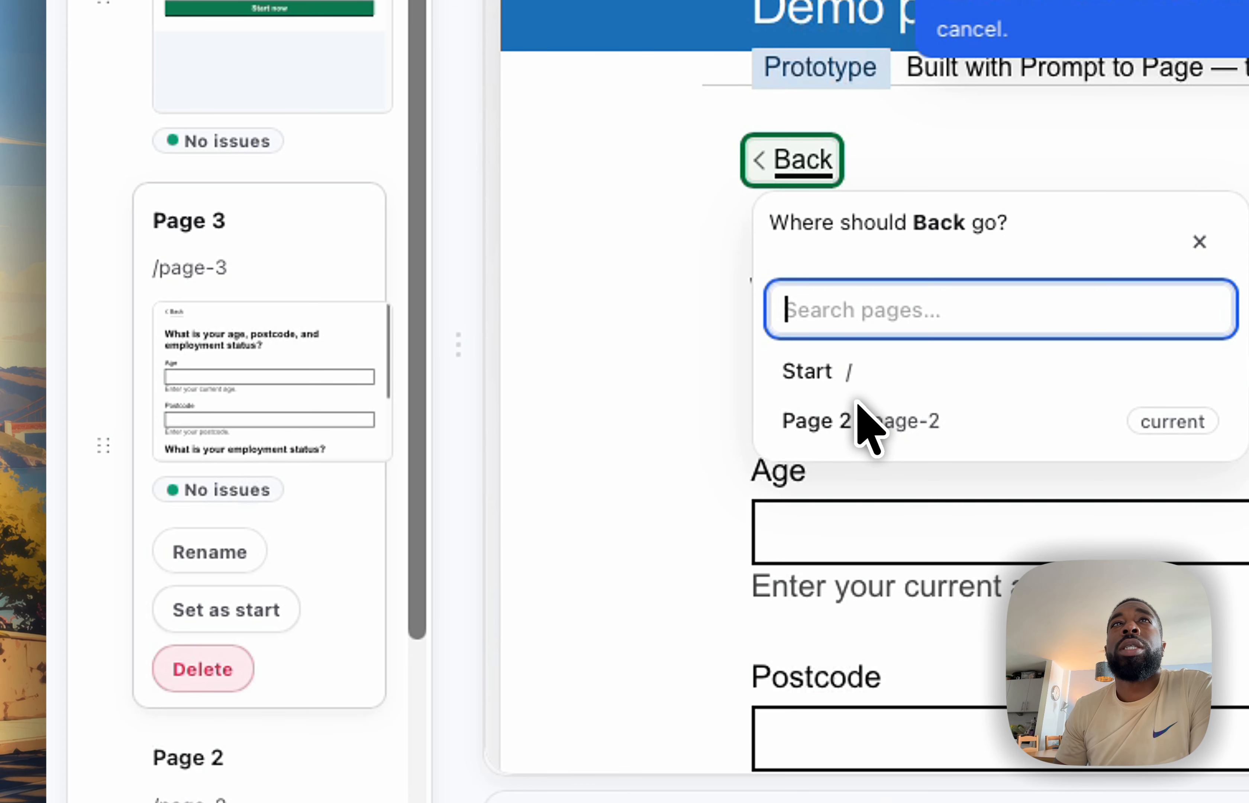
{"action": "left_click", "coordinate": [838, 373]}
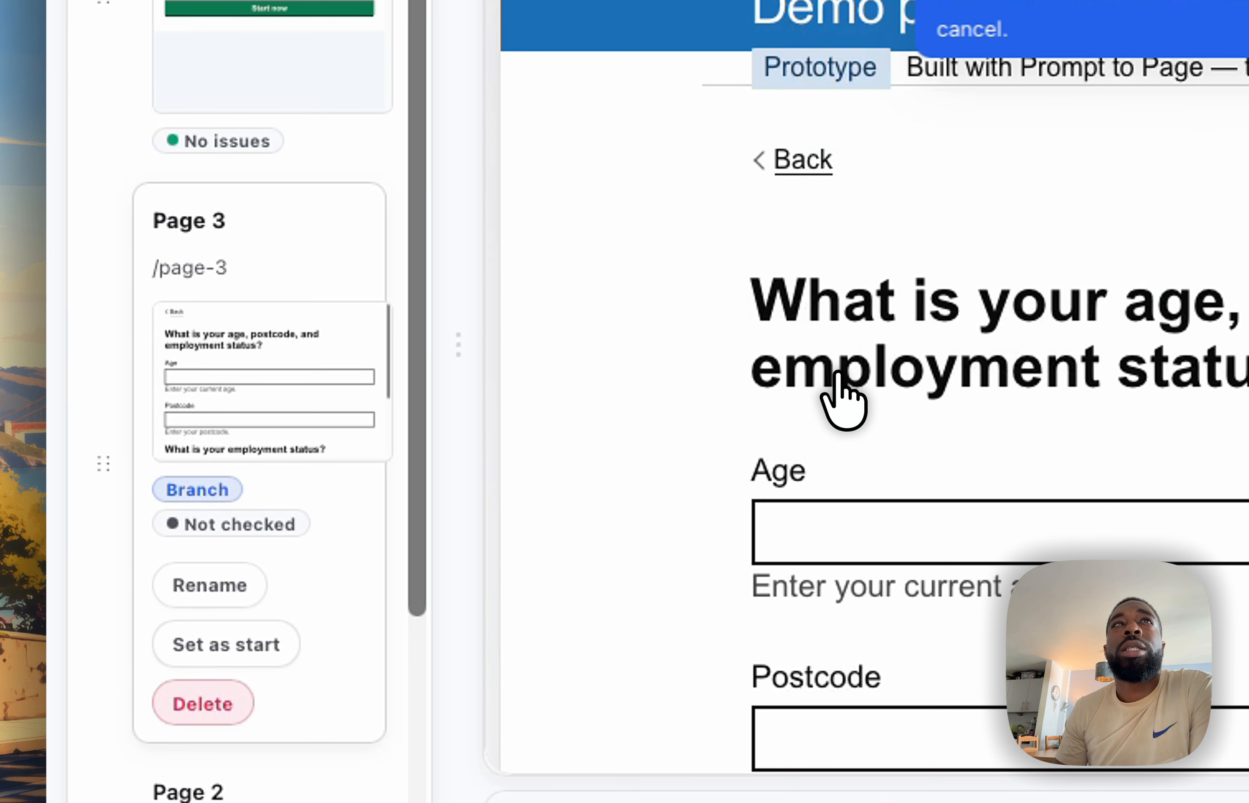
Open Page 2 and link the Change link for age to Page 3
{"action": "scroll", "coordinate": [368, 522], "scroll_direction": "down", "scroll_amount": 5}
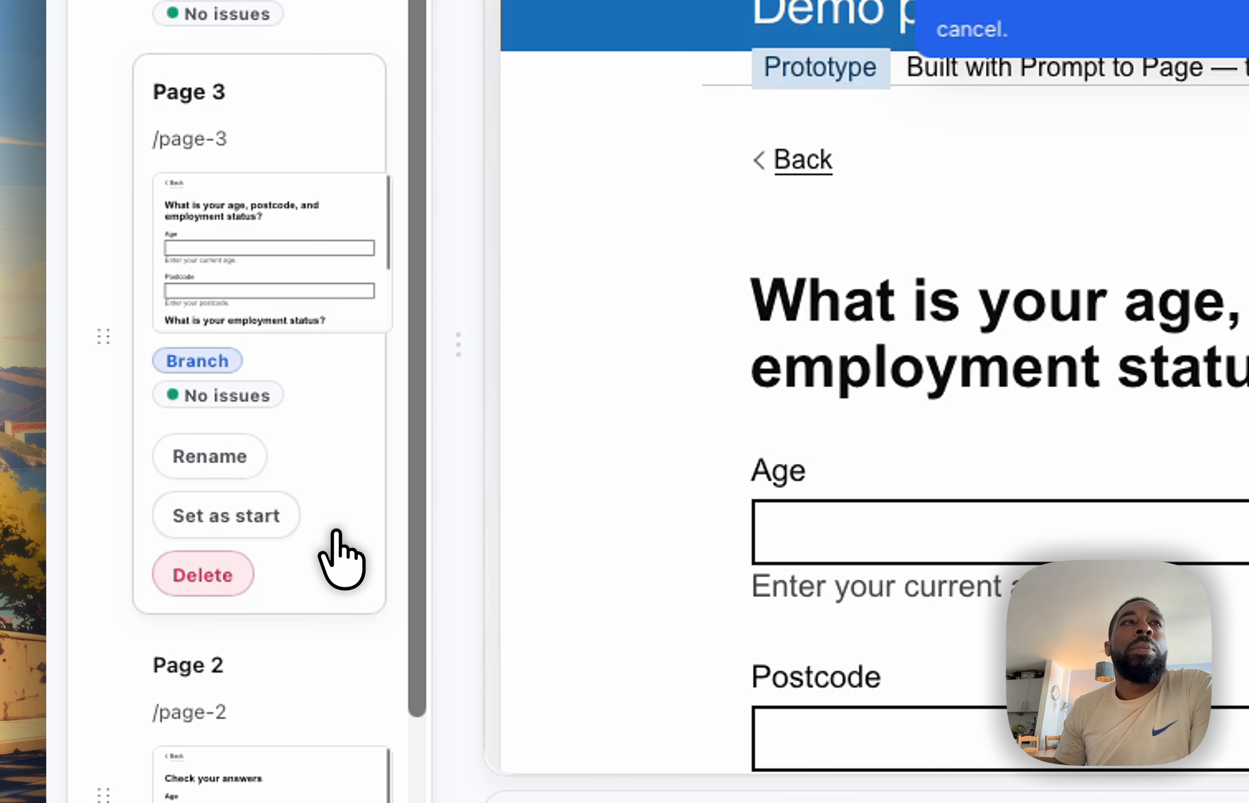
{"action": "left_click", "coordinate": [321, 656]}
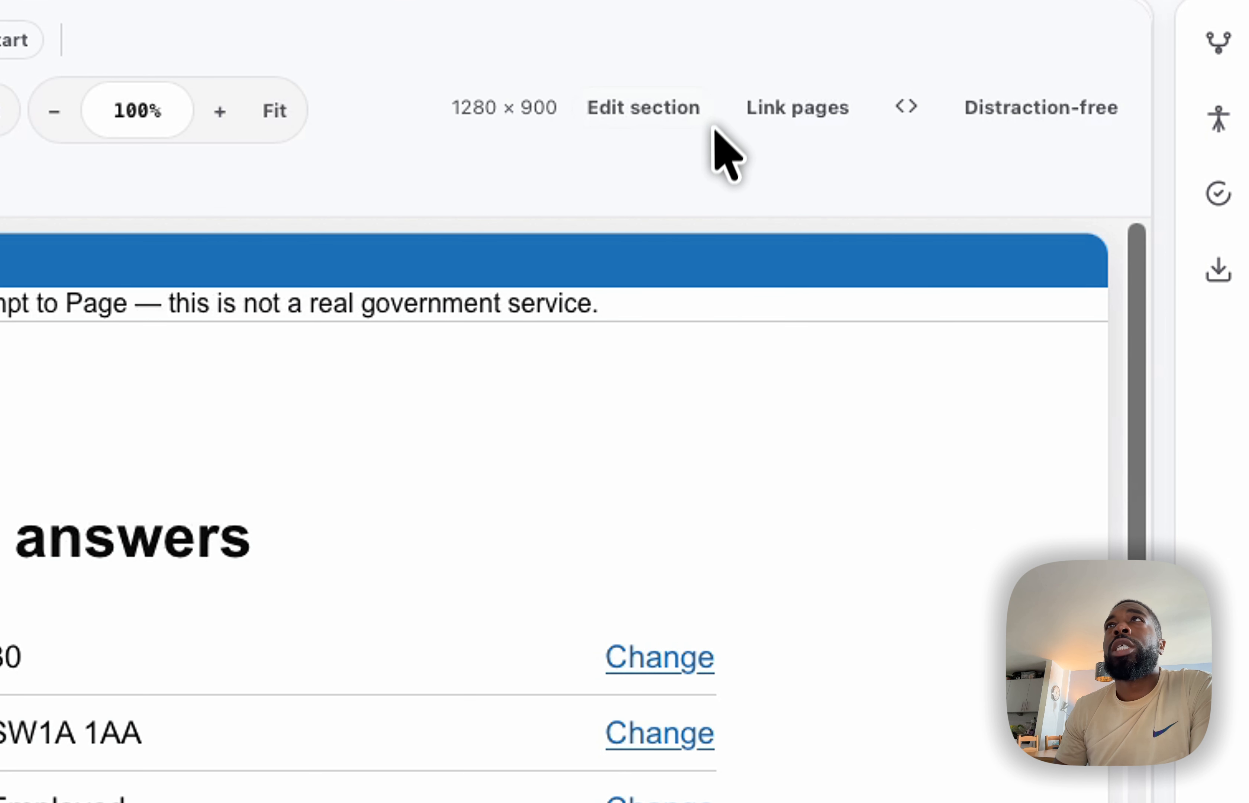
{"action": "left_click", "coordinate": [766, 110]}
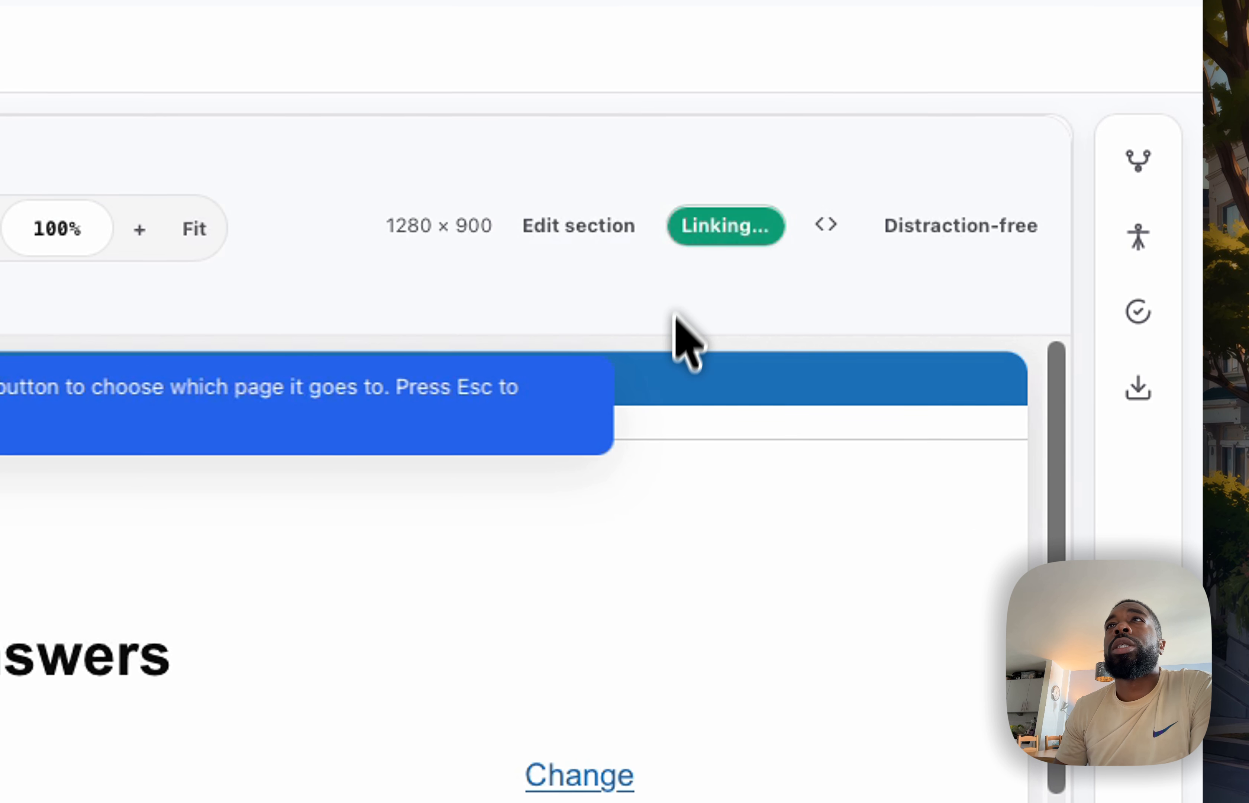
{"action": "left_click", "coordinate": [584, 778]}
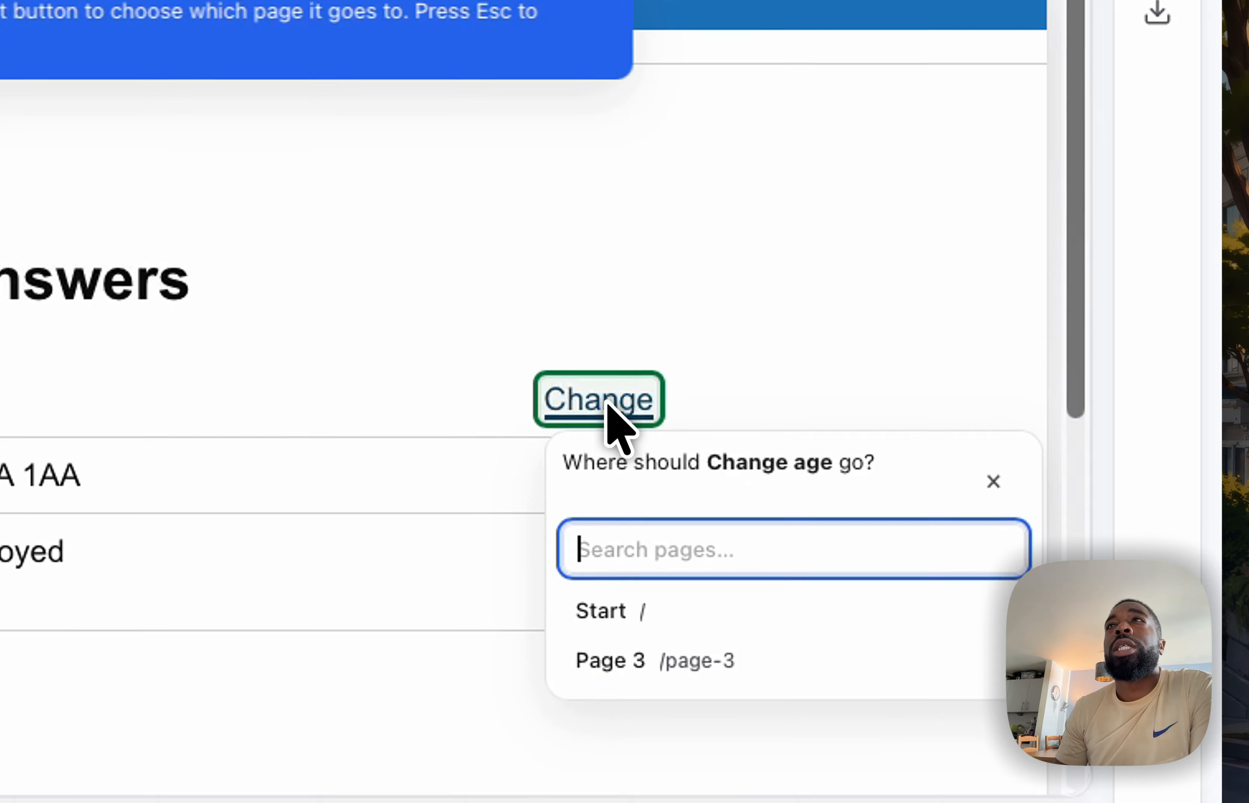
{"action": "left_click", "coordinate": [630, 660]}
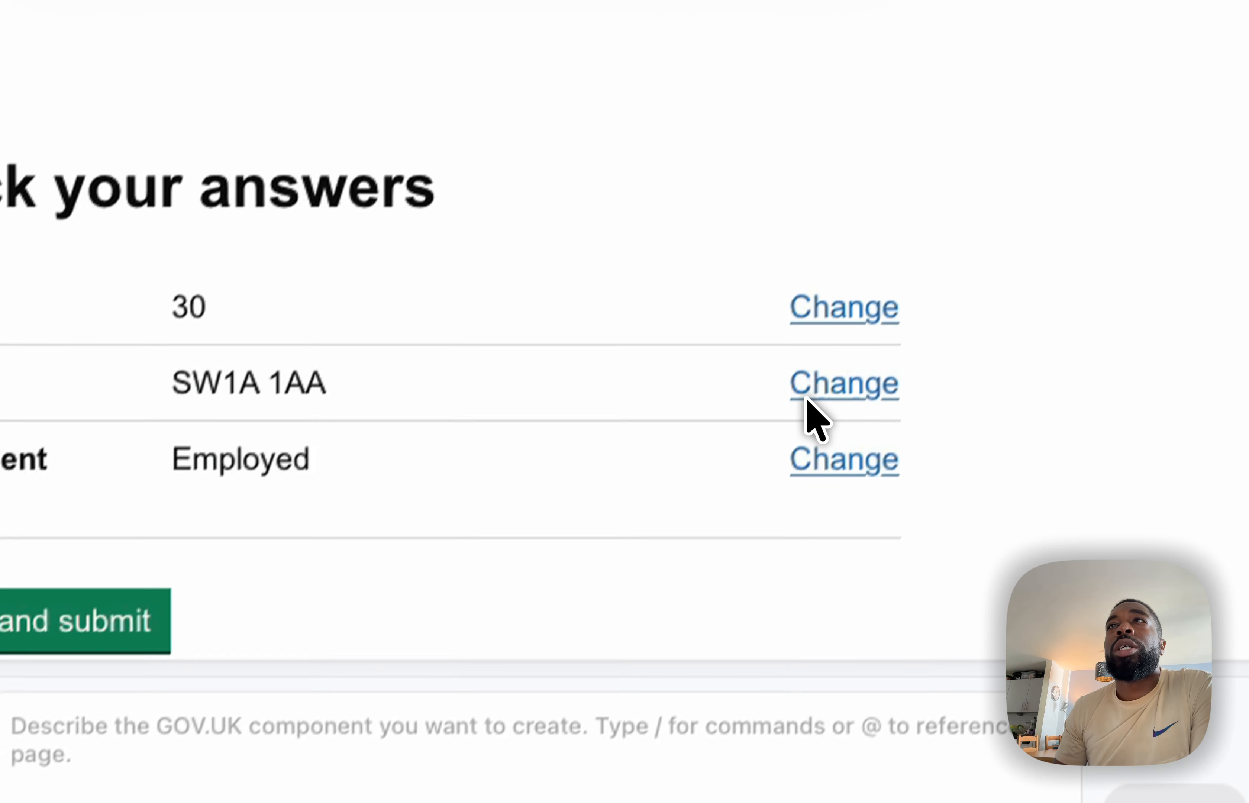
Link the Change links for postcode and employment status on the check answers page to Page 3
{"action": "left_click", "coordinate": [577, 797]}
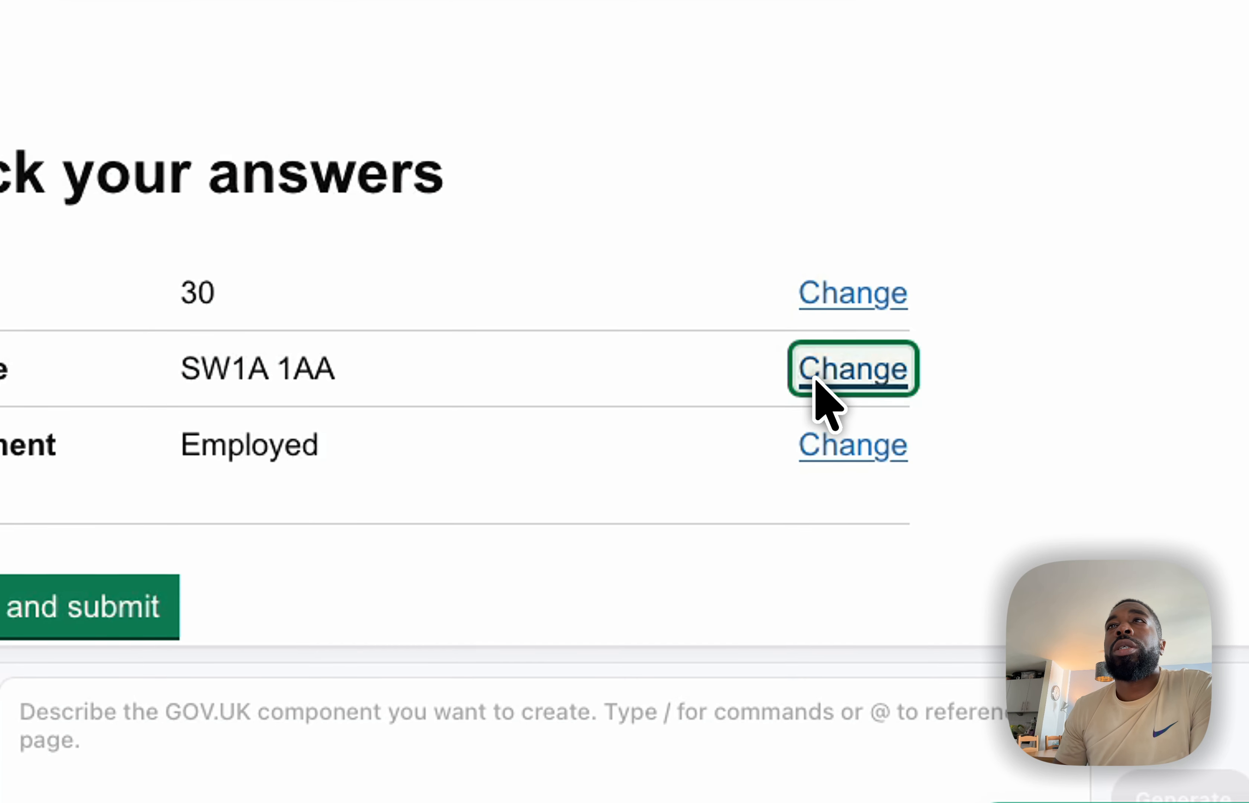
{"action": "left_click", "coordinate": [892, 624]}
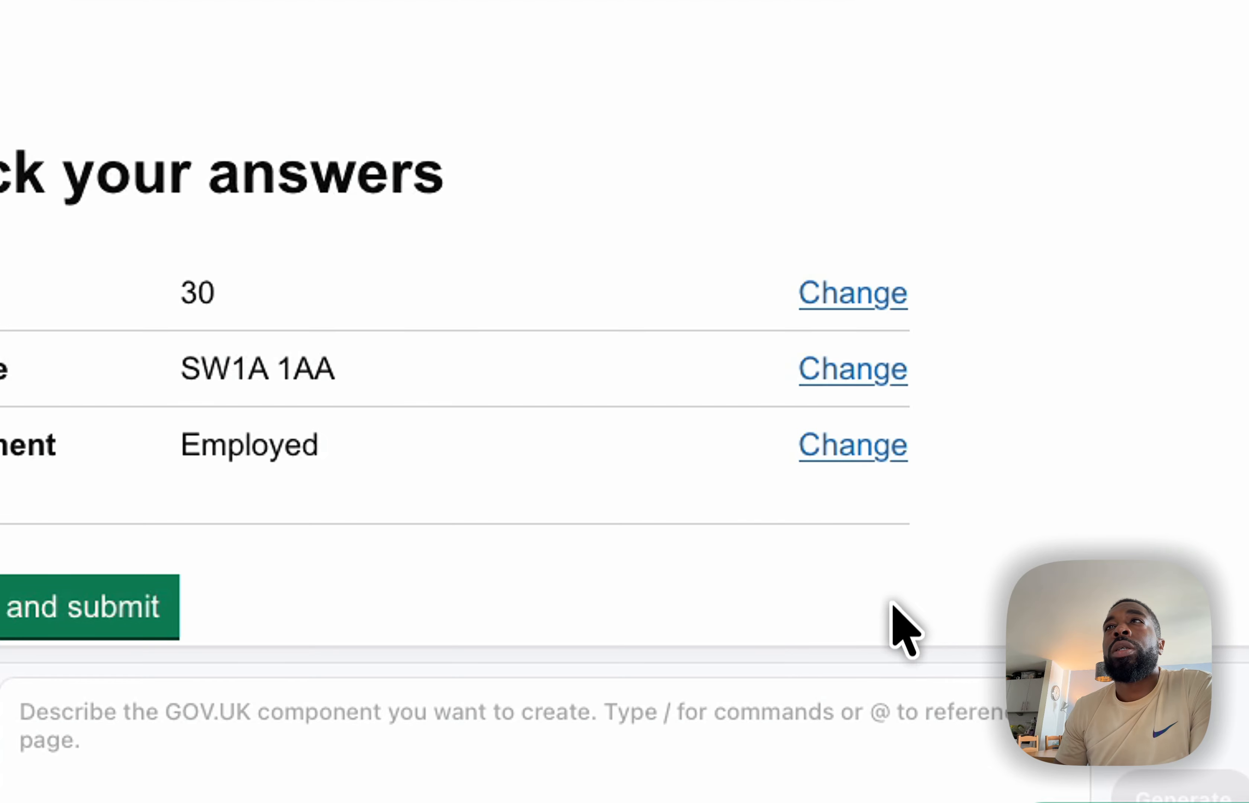
{"action": "left_click", "coordinate": [881, 455]}
{"action": "left_click", "coordinate": [881, 533]}
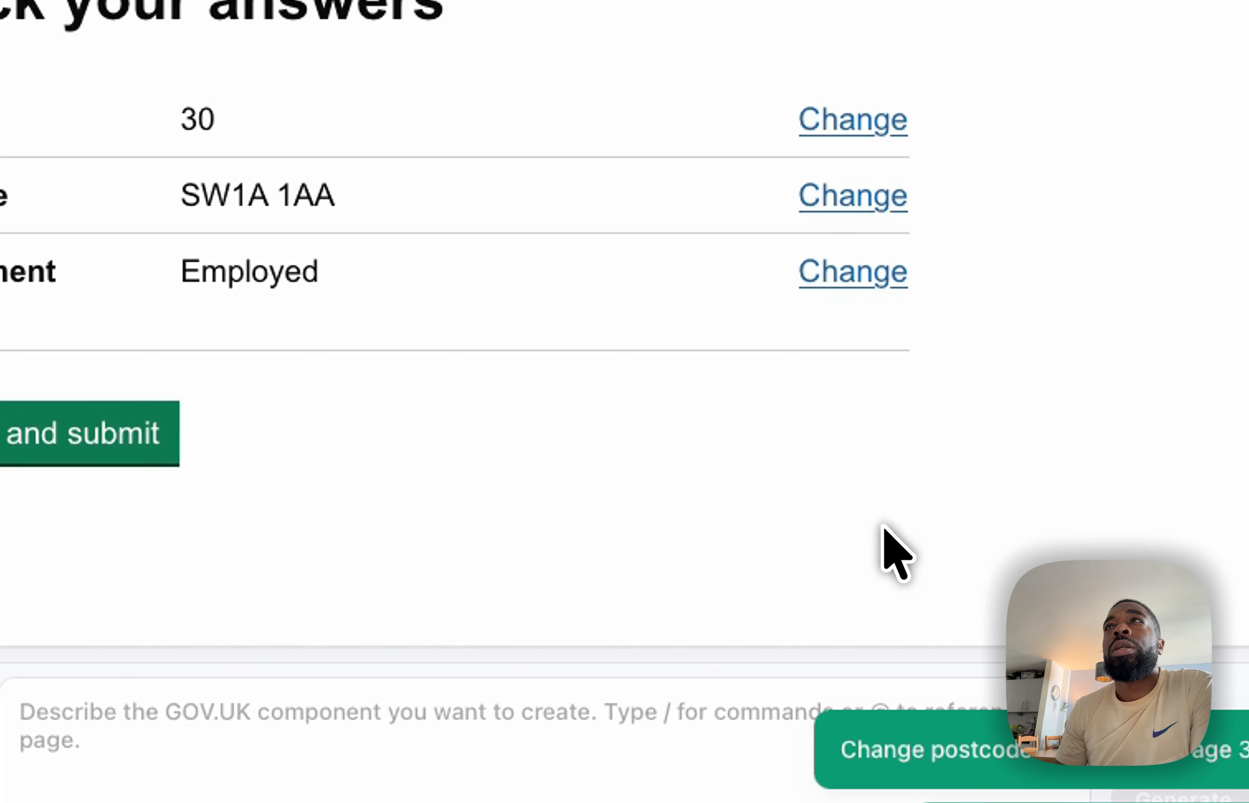
{"action": "scroll", "coordinate": [624, 364], "scroll_direction": "up", "scroll_amount": 3}
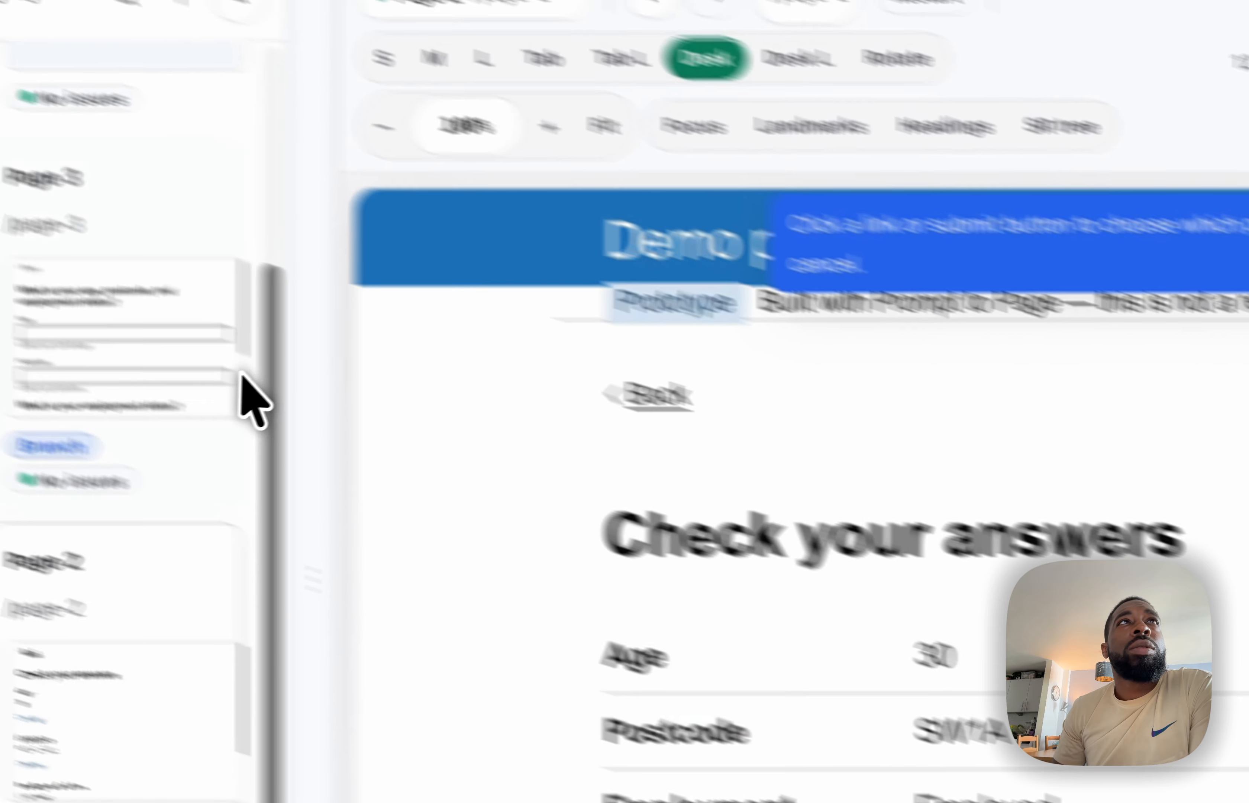
{"action": "scroll", "coordinate": [241, 371], "scroll_direction": "up", "scroll_amount": 5}
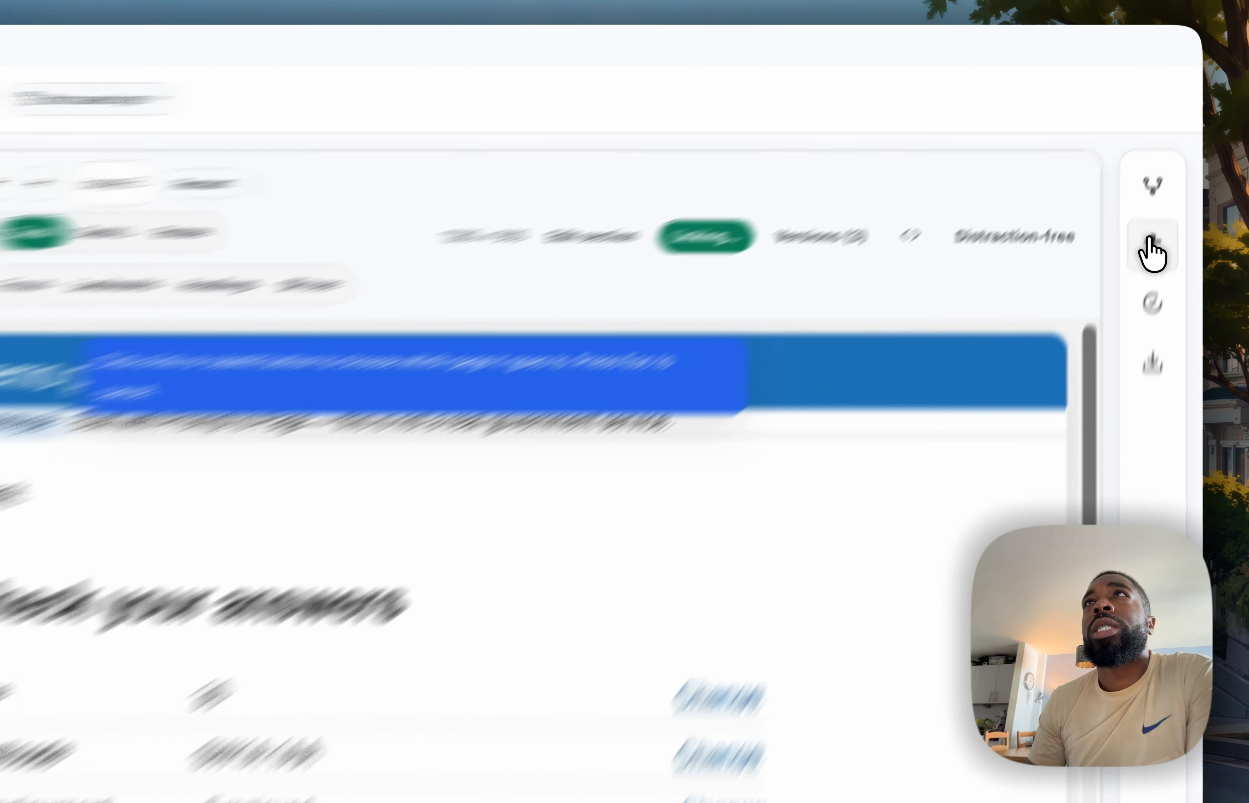
Examine the accessibility results and the manual tests suggested for the check answers page
{"action": "left_click", "coordinate": [1169, 179]}
{"action": "scroll", "coordinate": [970, 269], "scroll_direction": "down", "scroll_amount": 2}
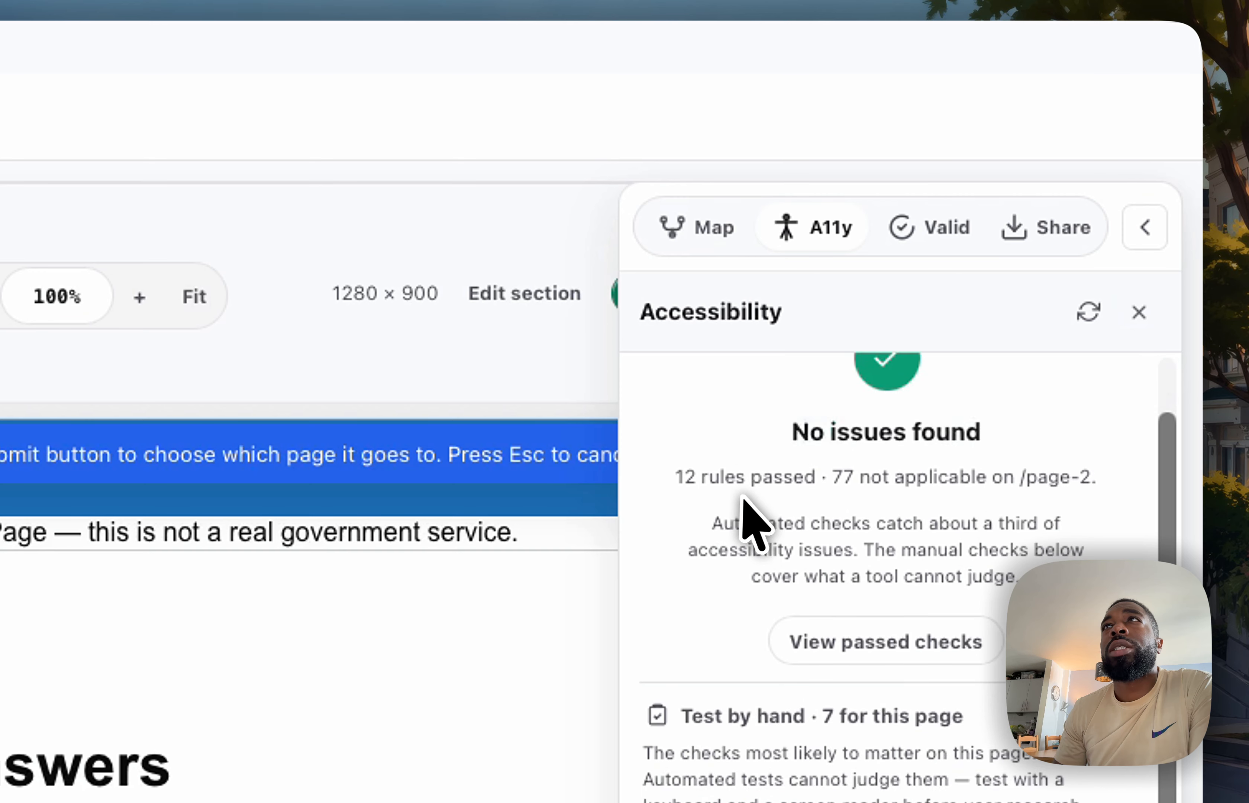
{"action": "scroll", "coordinate": [739, 501], "scroll_direction": "up", "scroll_amount": 3}
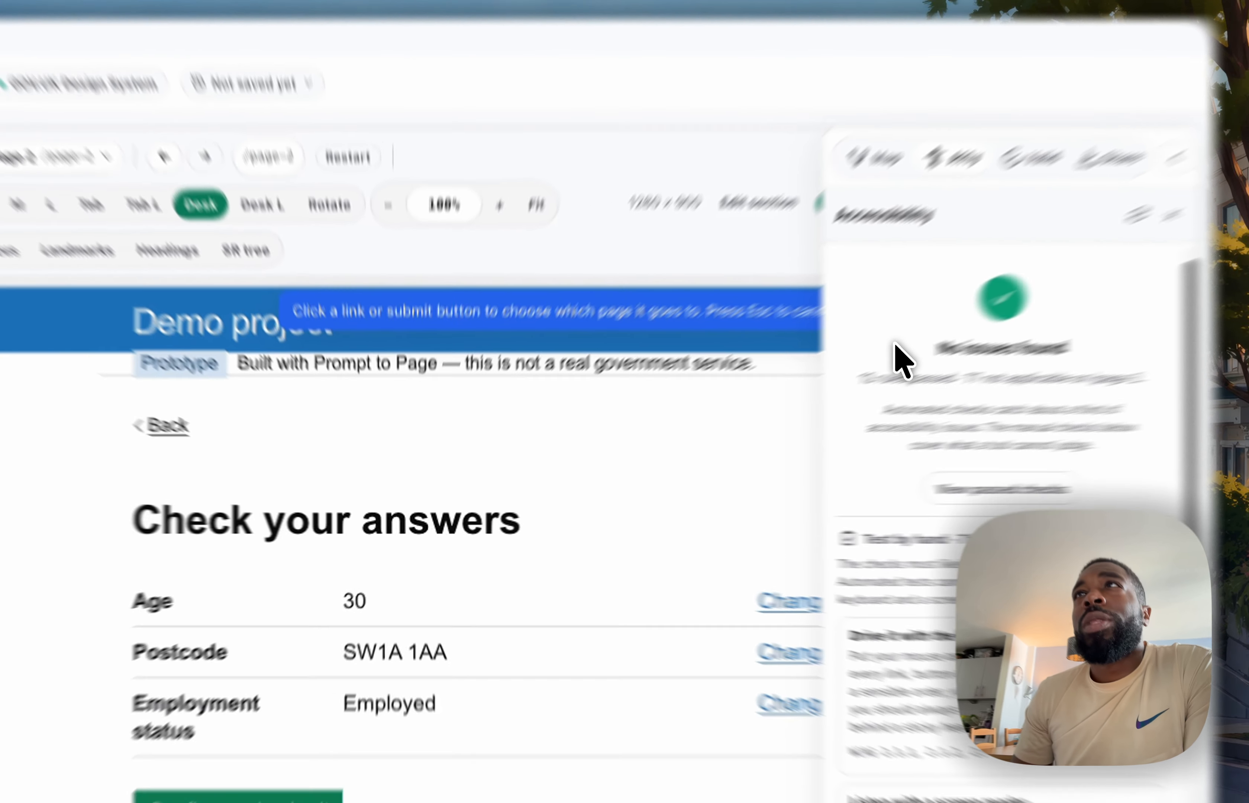
{"action": "scroll", "coordinate": [970, 270], "scroll_direction": "up", "scroll_amount": 1}
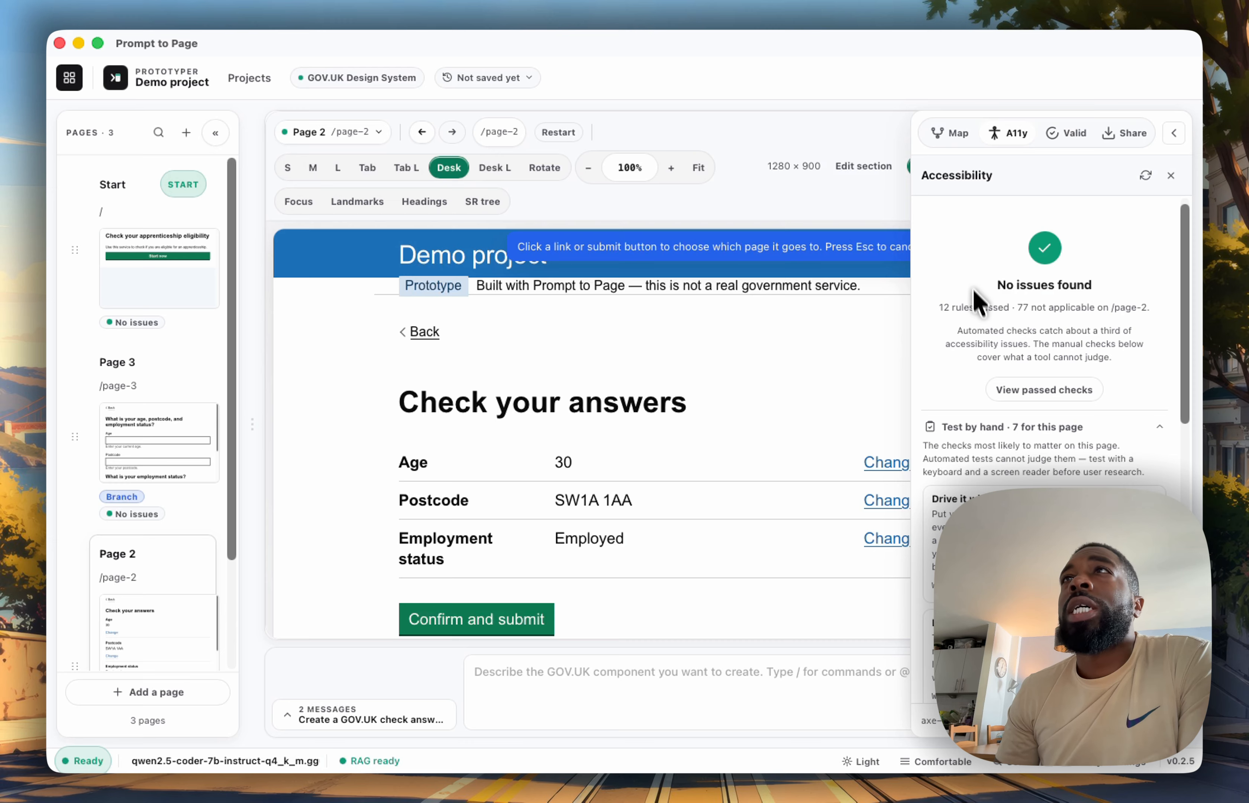
{"action": "scroll", "coordinate": [994, 464], "scroll_direction": "down", "scroll_amount": 2}
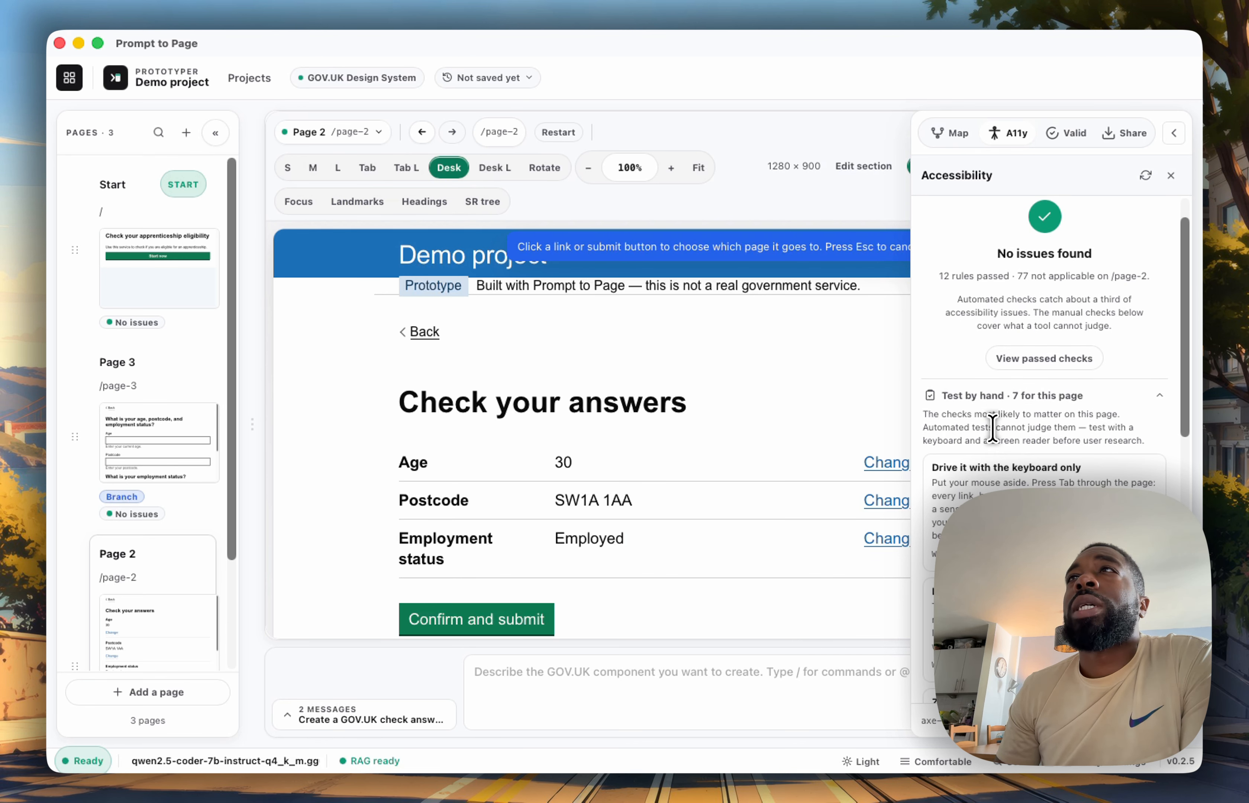
{"action": "scroll", "coordinate": [989, 433], "scroll_direction": "down", "scroll_amount": 5}
{"action": "scroll", "coordinate": [993, 426], "scroll_direction": "down", "scroll_amount": 7}
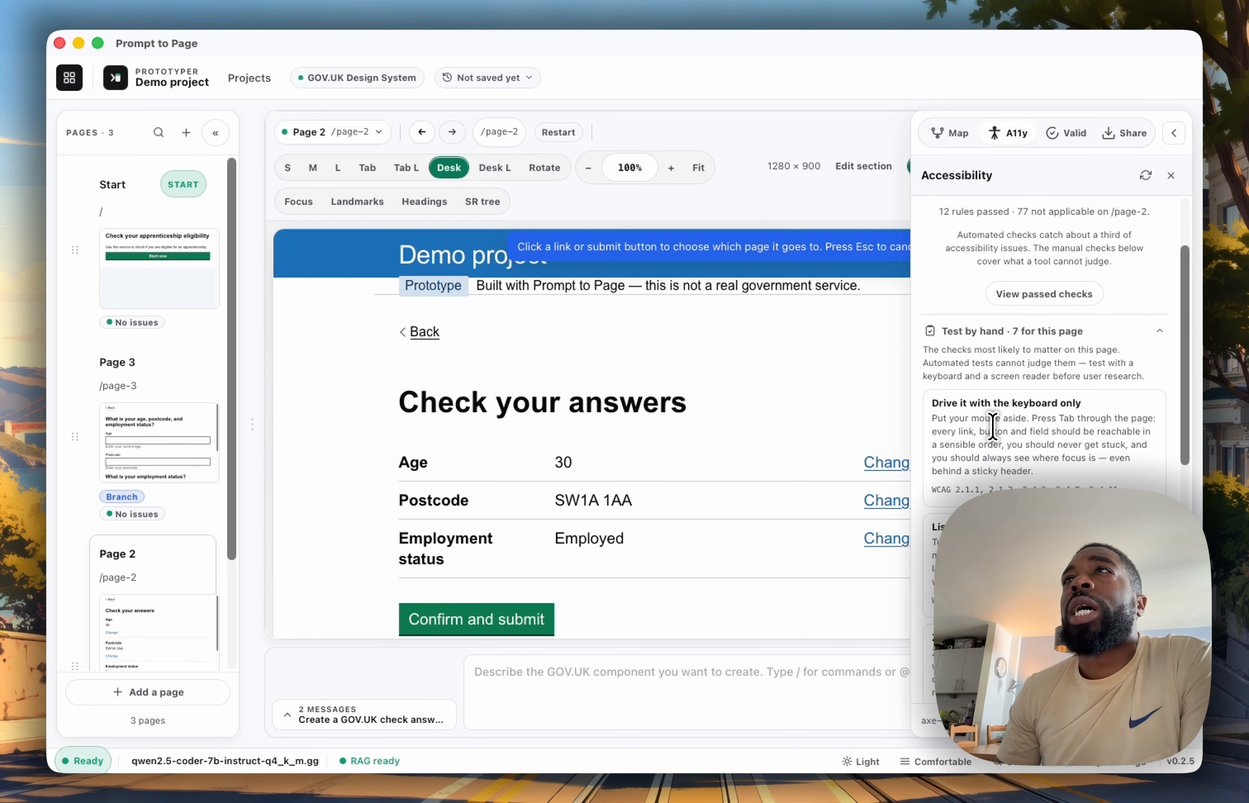
{"action": "scroll", "coordinate": [992, 426], "scroll_direction": "down", "scroll_amount": 1}
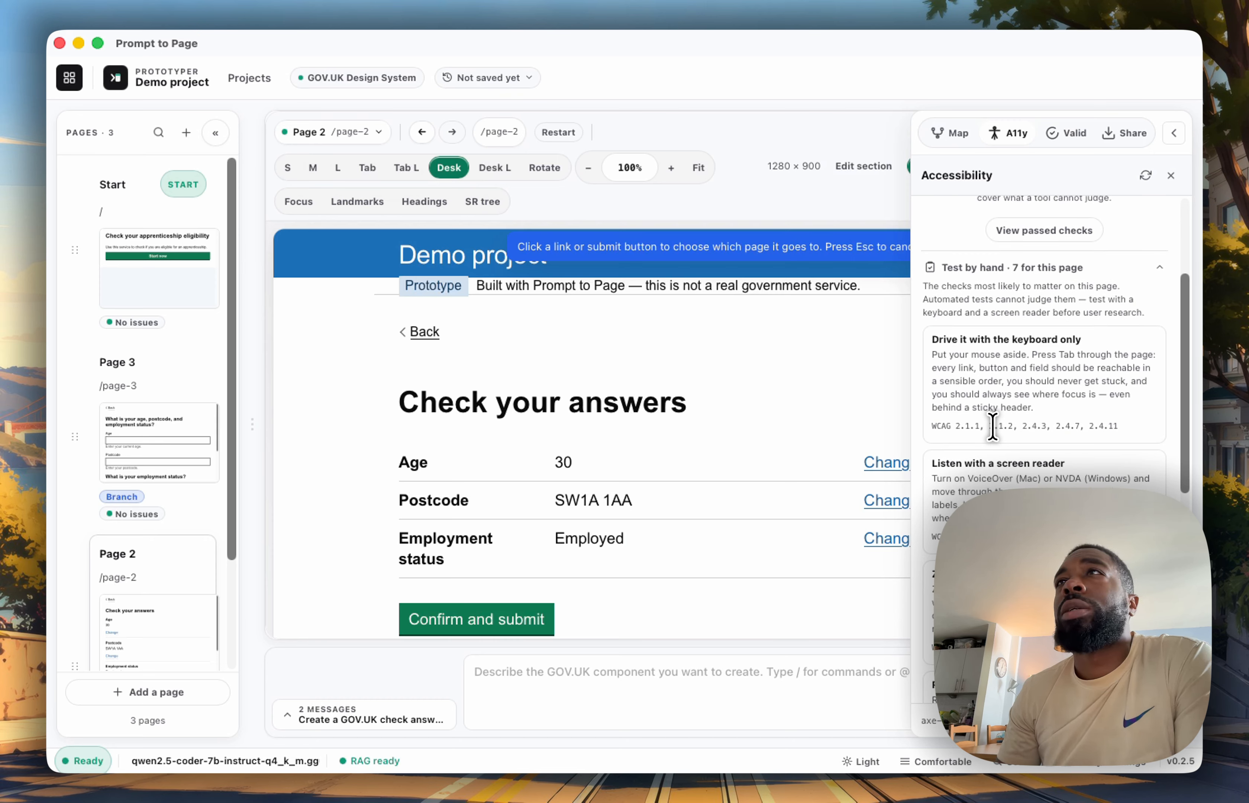
{"action": "scroll", "coordinate": [992, 426], "scroll_direction": "down", "scroll_amount": 6}
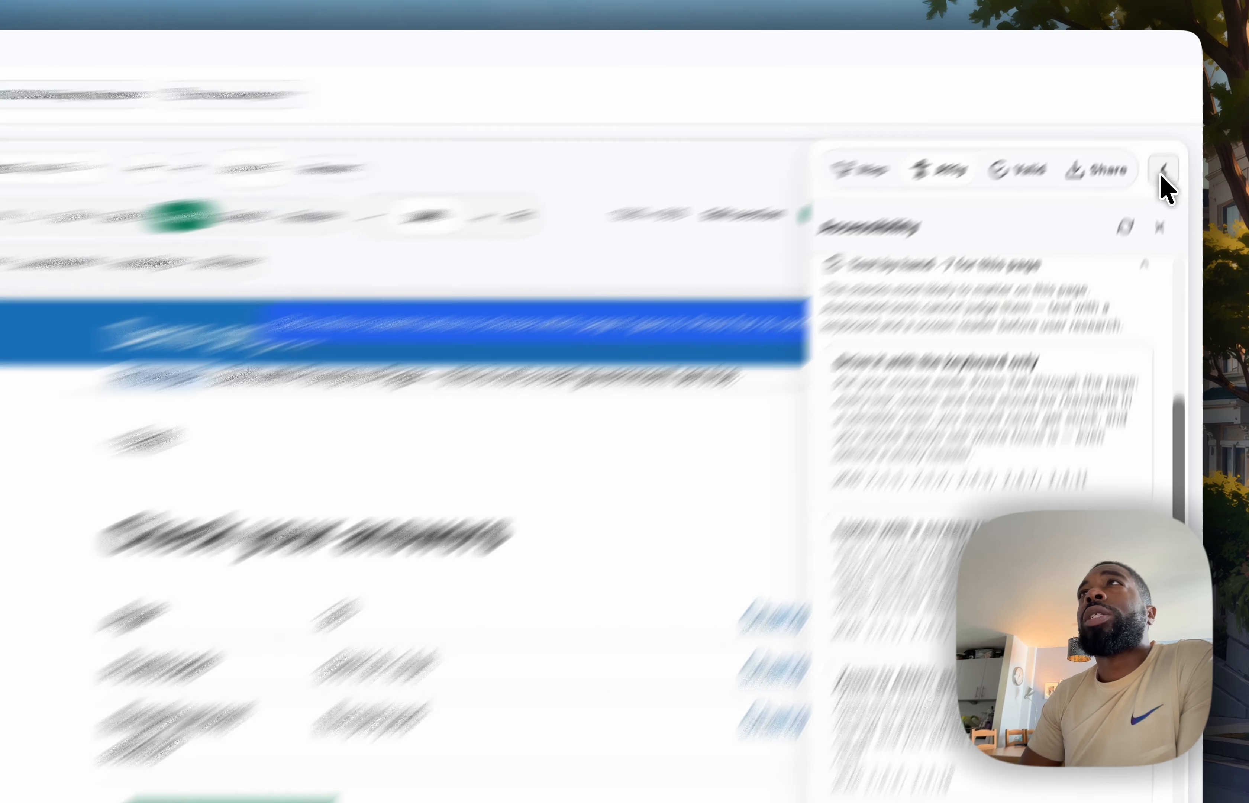
{"action": "left_click", "coordinate": [1162, 172]}
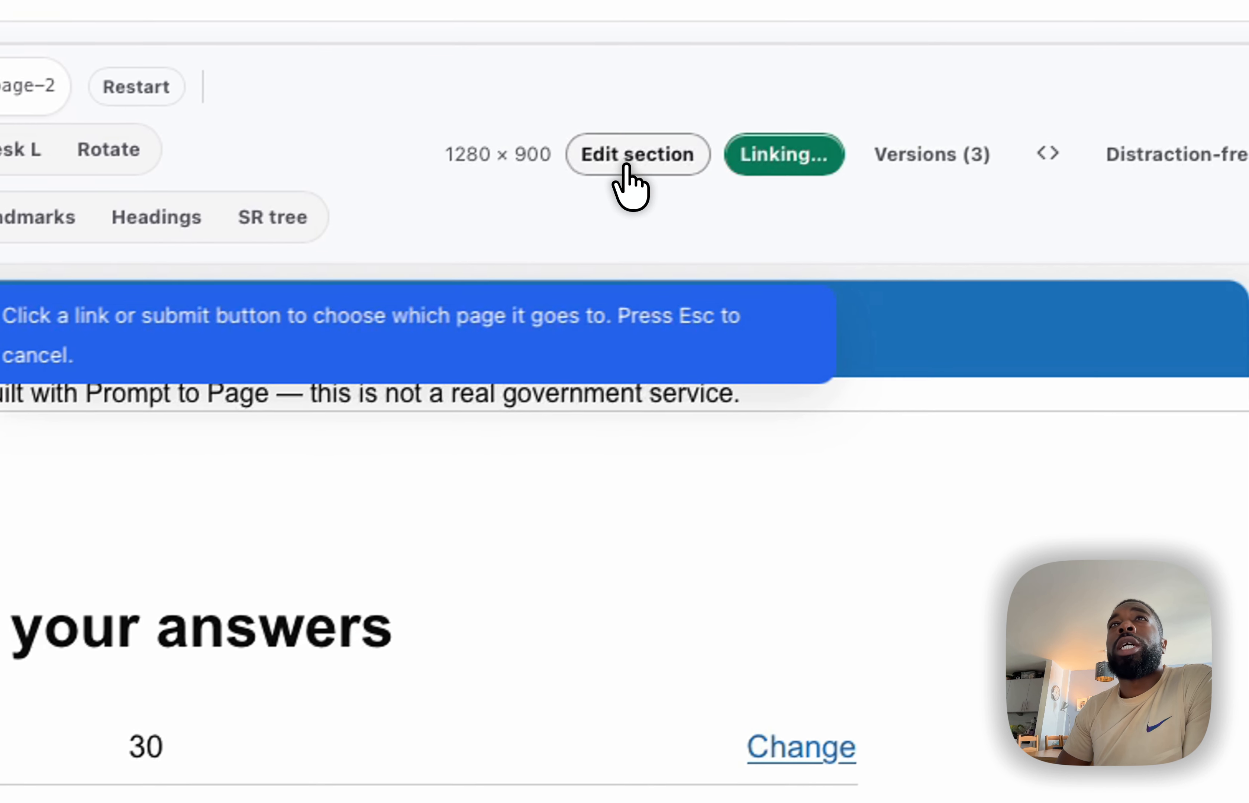
Refine the Confirm and submit button on Page 2 with the prompt "Please make this a 'Submit' button"
{"action": "left_click", "coordinate": [414, 303]}
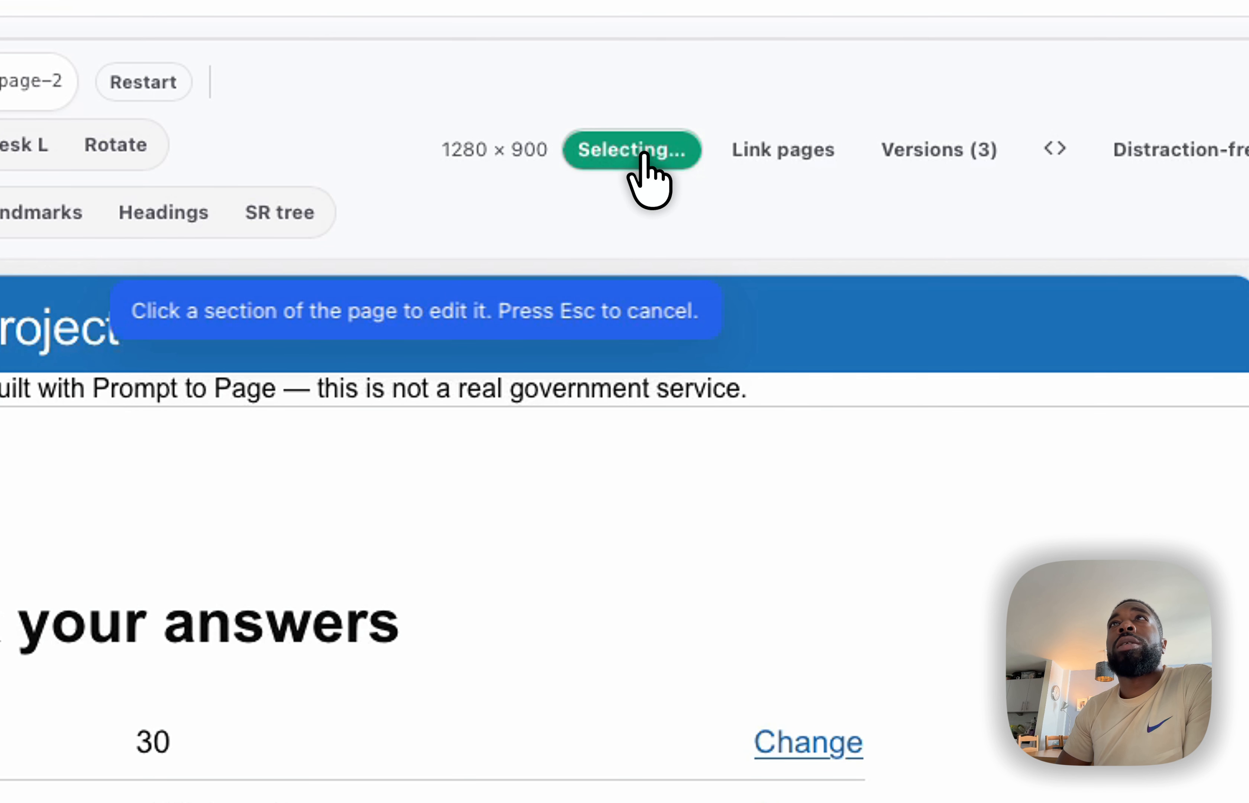
{"action": "left_click", "coordinate": [642, 169]}
{"action": "left_click", "coordinate": [640, 159]}
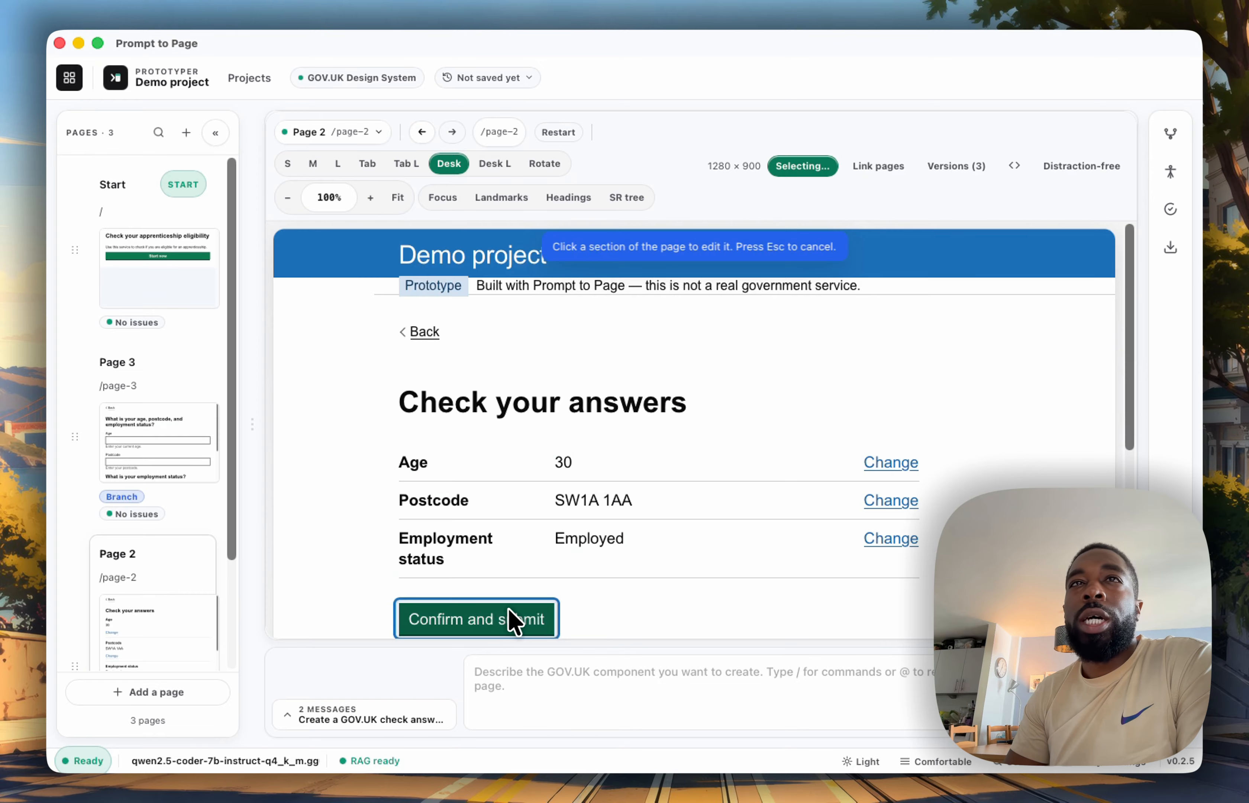
{"action": "left_click", "coordinate": [527, 615]}
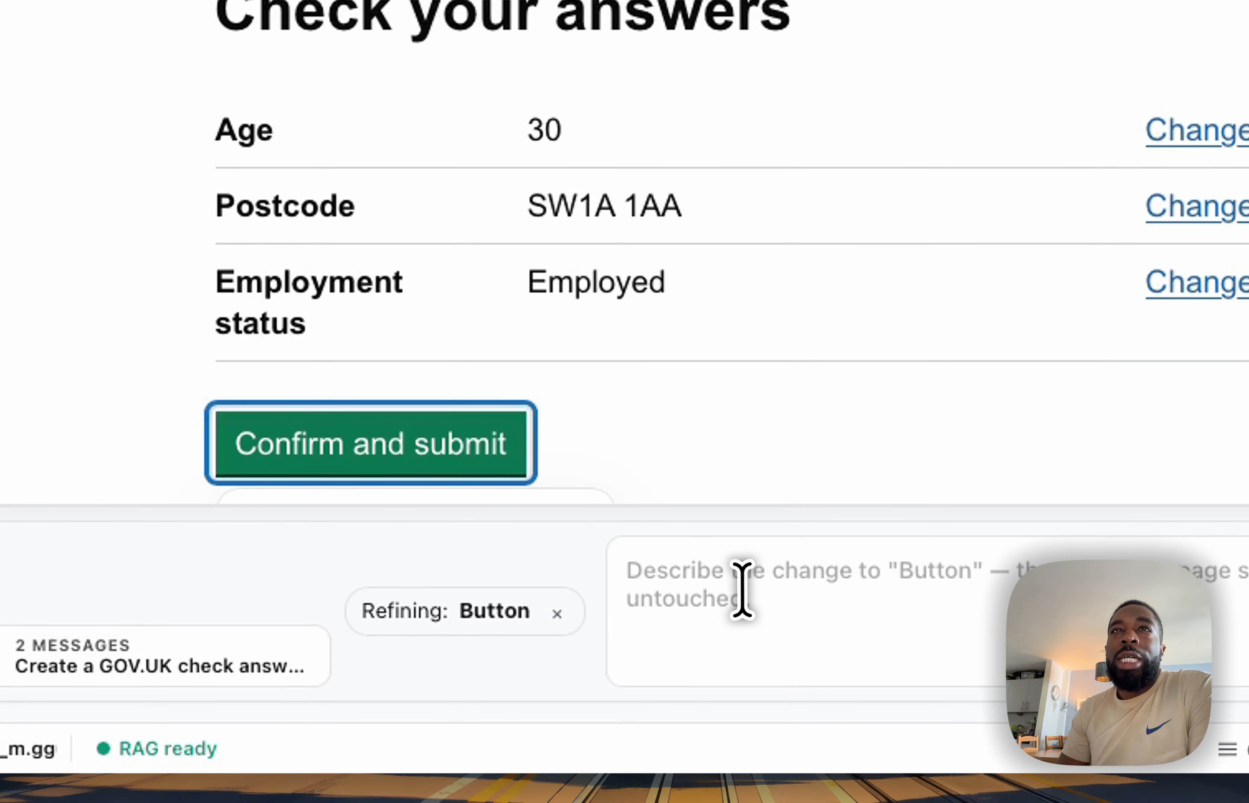
{"action": "left_click", "coordinate": [765, 587]}
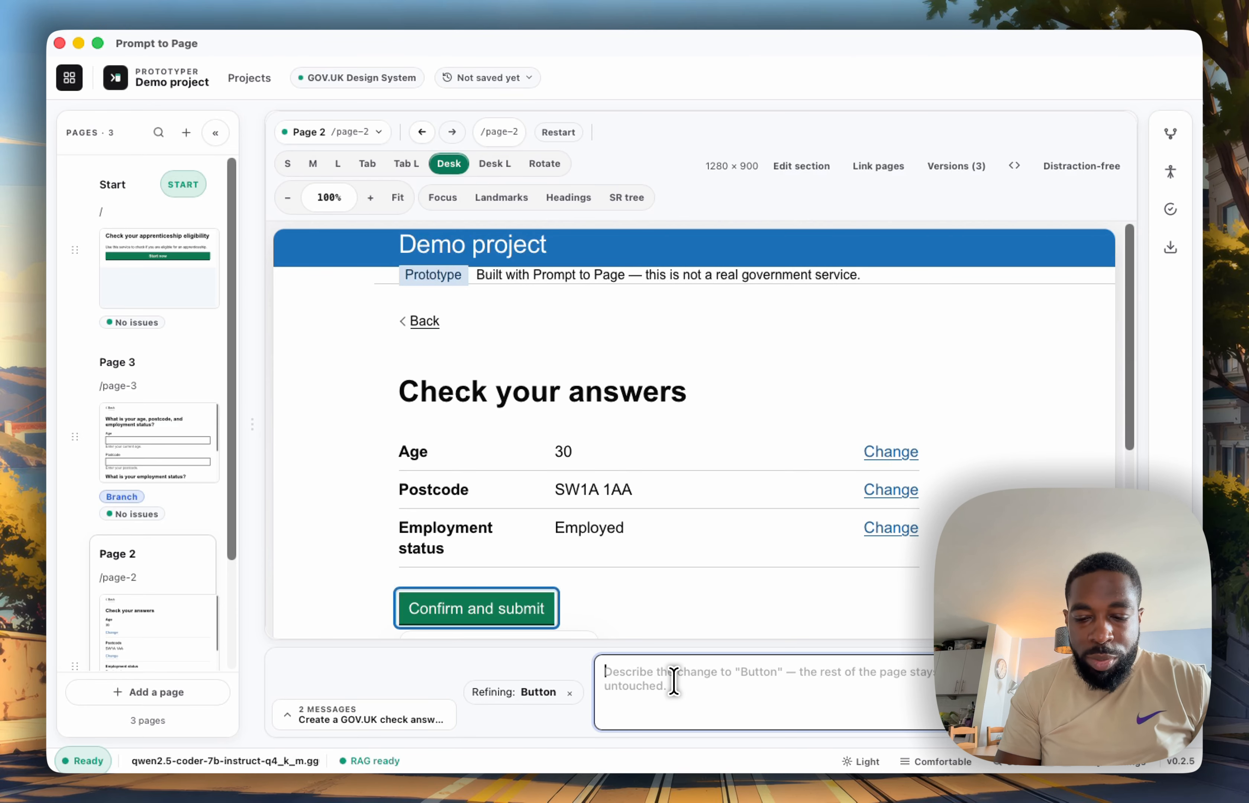
{"action": "type", "text": "Pl"}
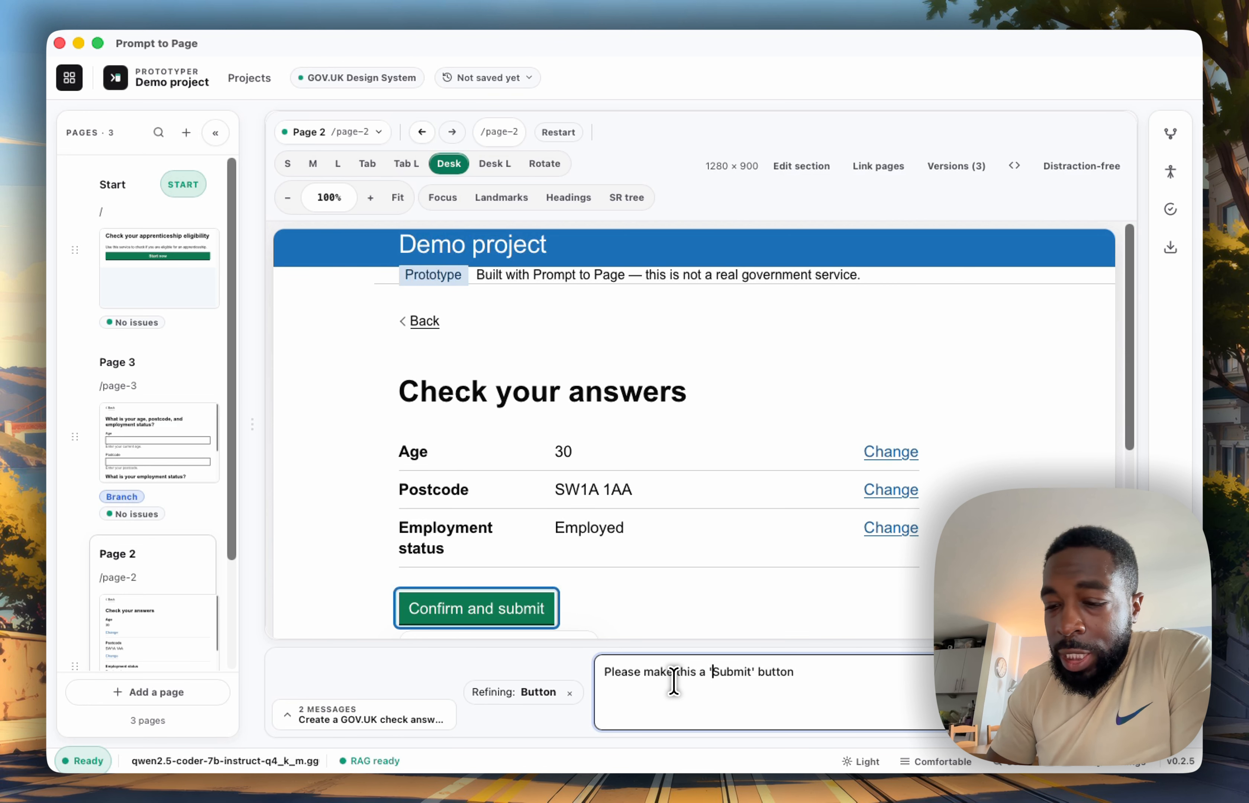
{"action": "key", "text": "Return"}
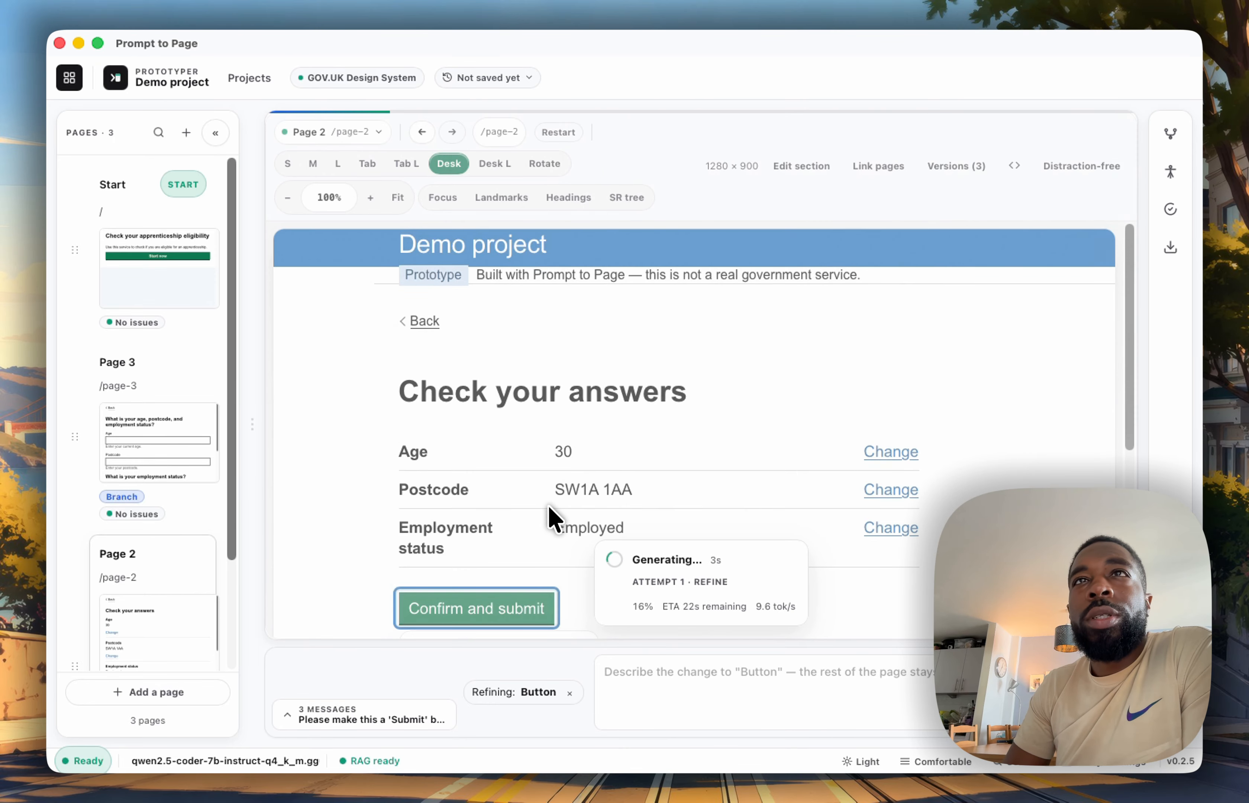
{"action": "left_click", "coordinate": [468, 599]}
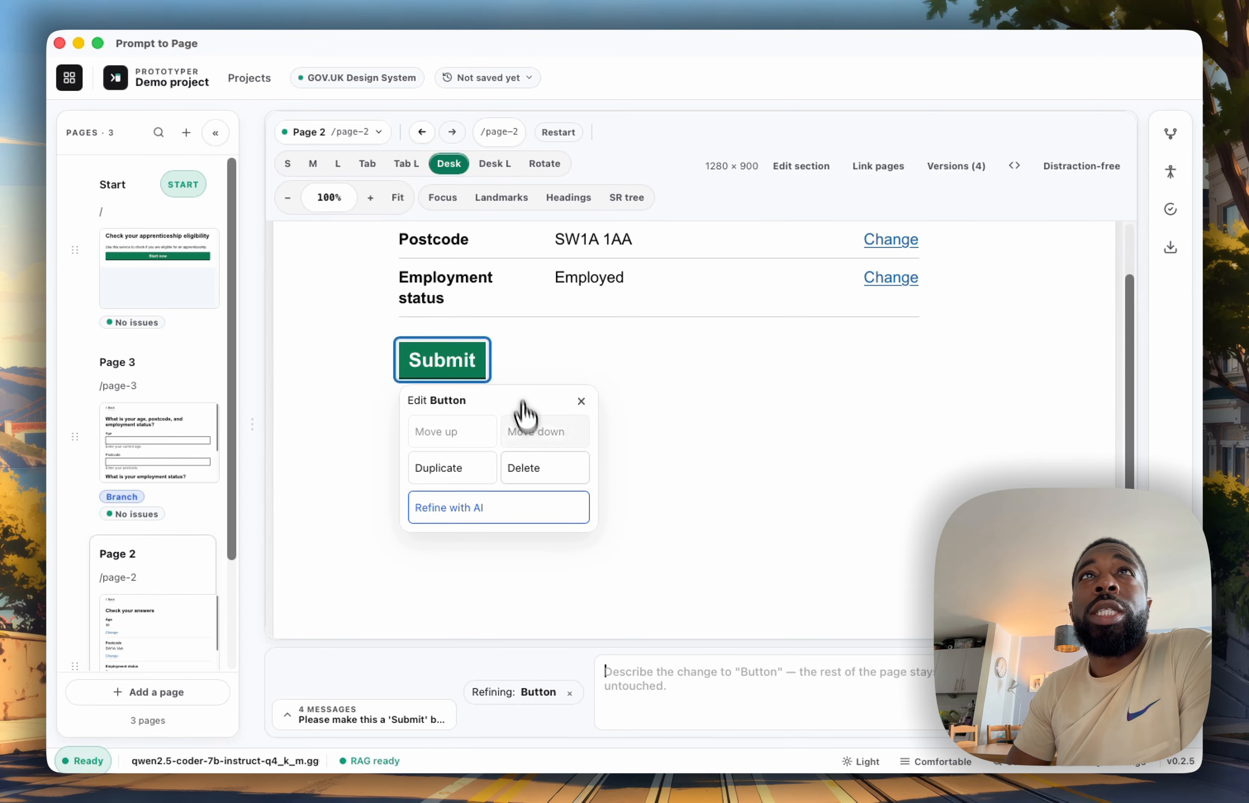
{"action": "scroll", "coordinate": [528, 337], "scroll_direction": "up", "scroll_amount": 1}
{"action": "scroll", "coordinate": [527, 336], "scroll_direction": "up", "scroll_amount": 5}
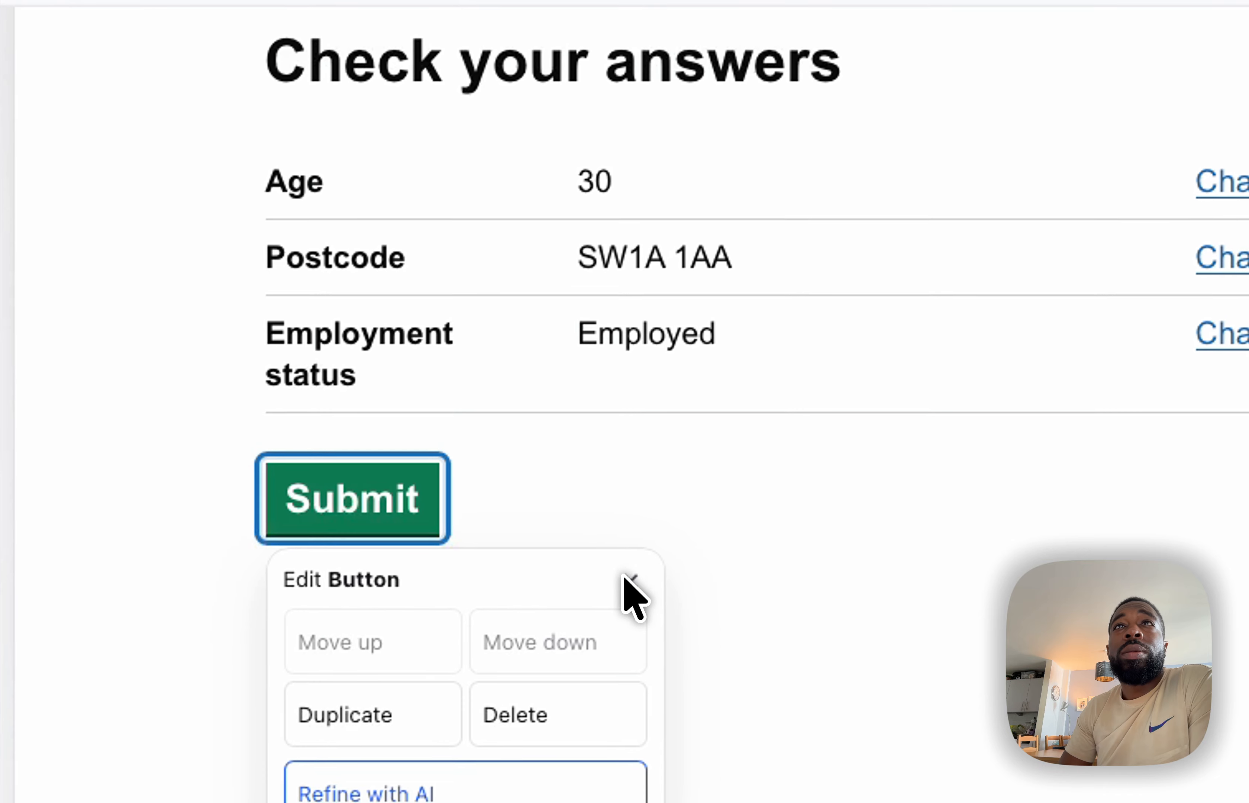
Select the Check your answers heading for section editing
{"action": "left_click", "coordinate": [629, 578]}
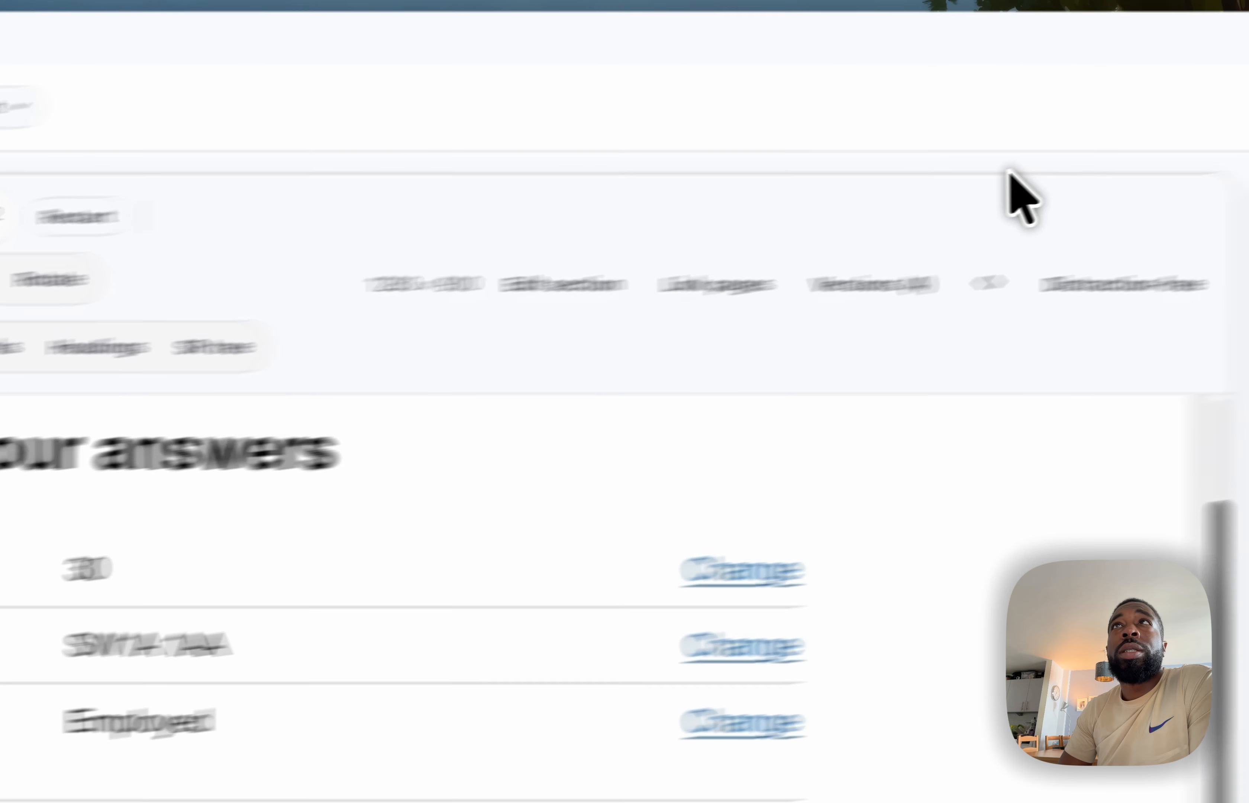
{"action": "left_click", "coordinate": [500, 297]}
{"action": "left_click", "coordinate": [86, 478]}
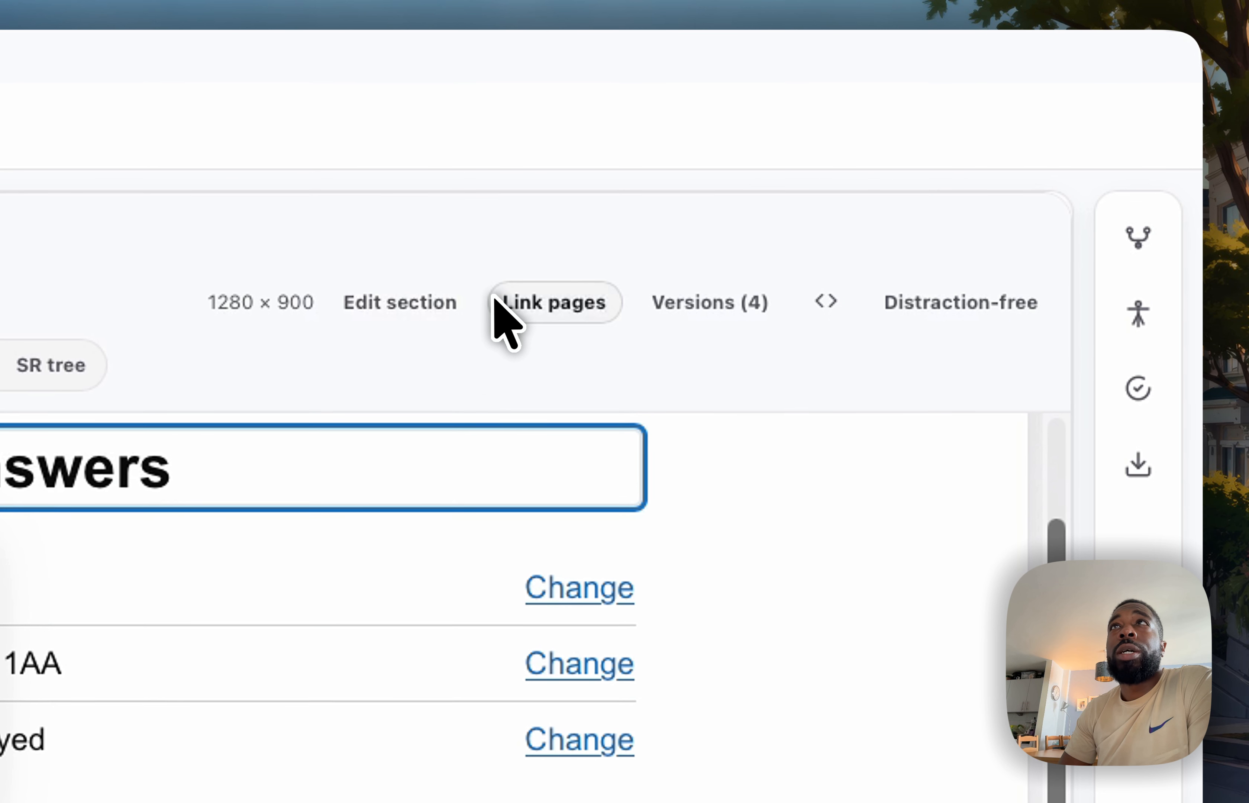
Download the testable prototype as a ZIP named Demo-project-prototype in the Documents folder
{"action": "left_click", "coordinate": [1136, 465]}
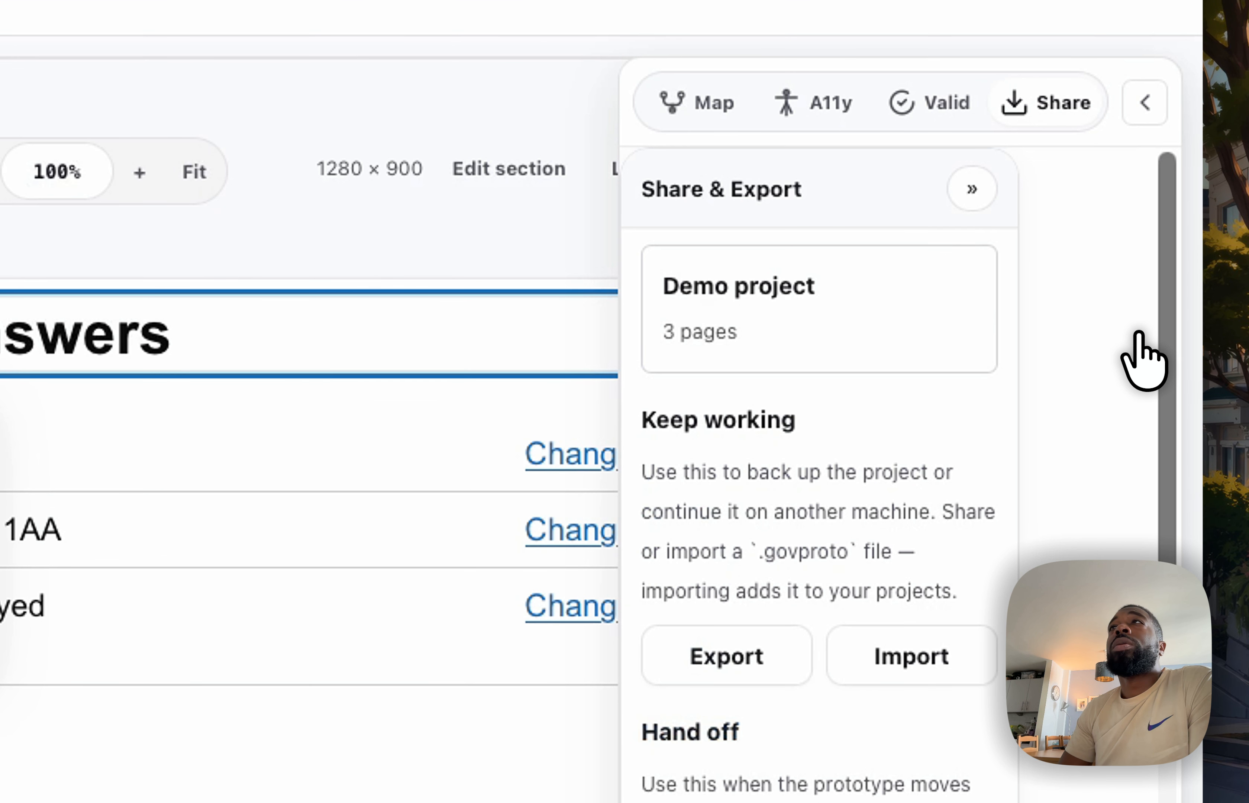
{"action": "scroll", "coordinate": [778, 646], "scroll_direction": "down", "scroll_amount": 3}
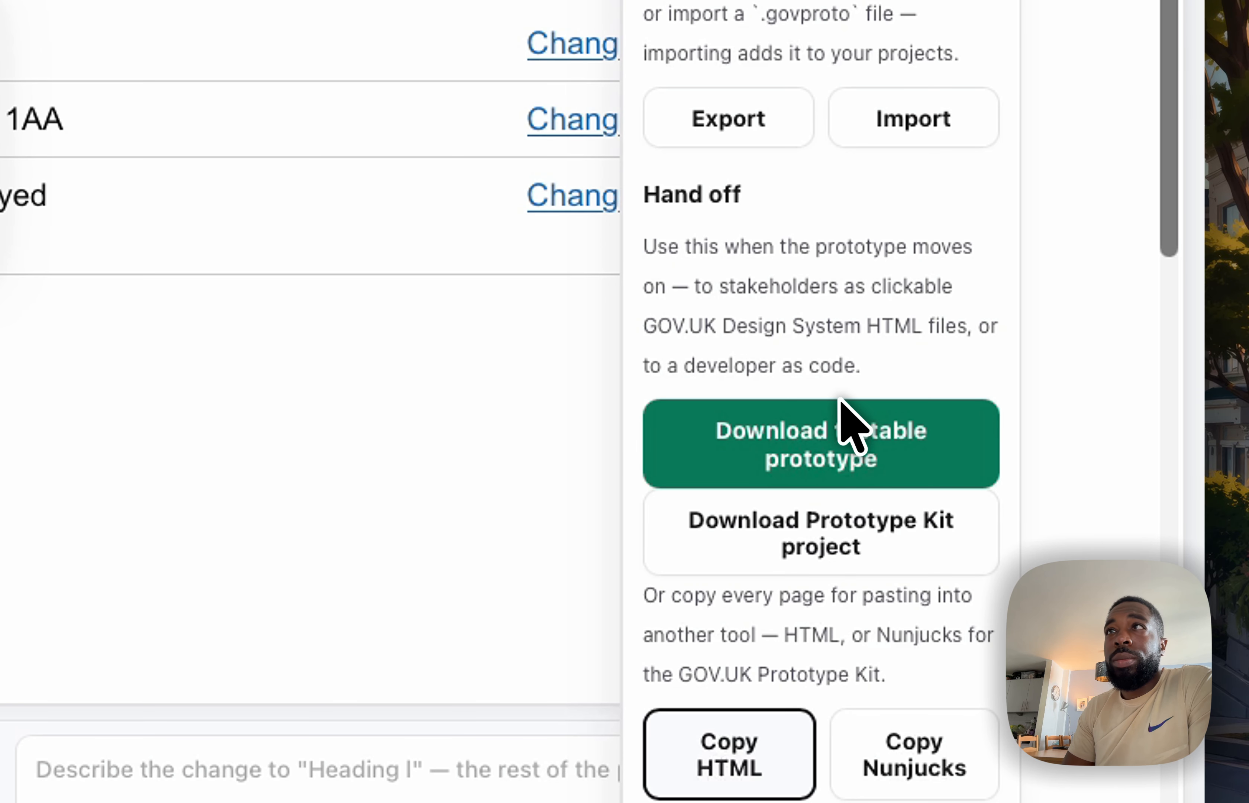
{"action": "left_click", "coordinate": [758, 446]}
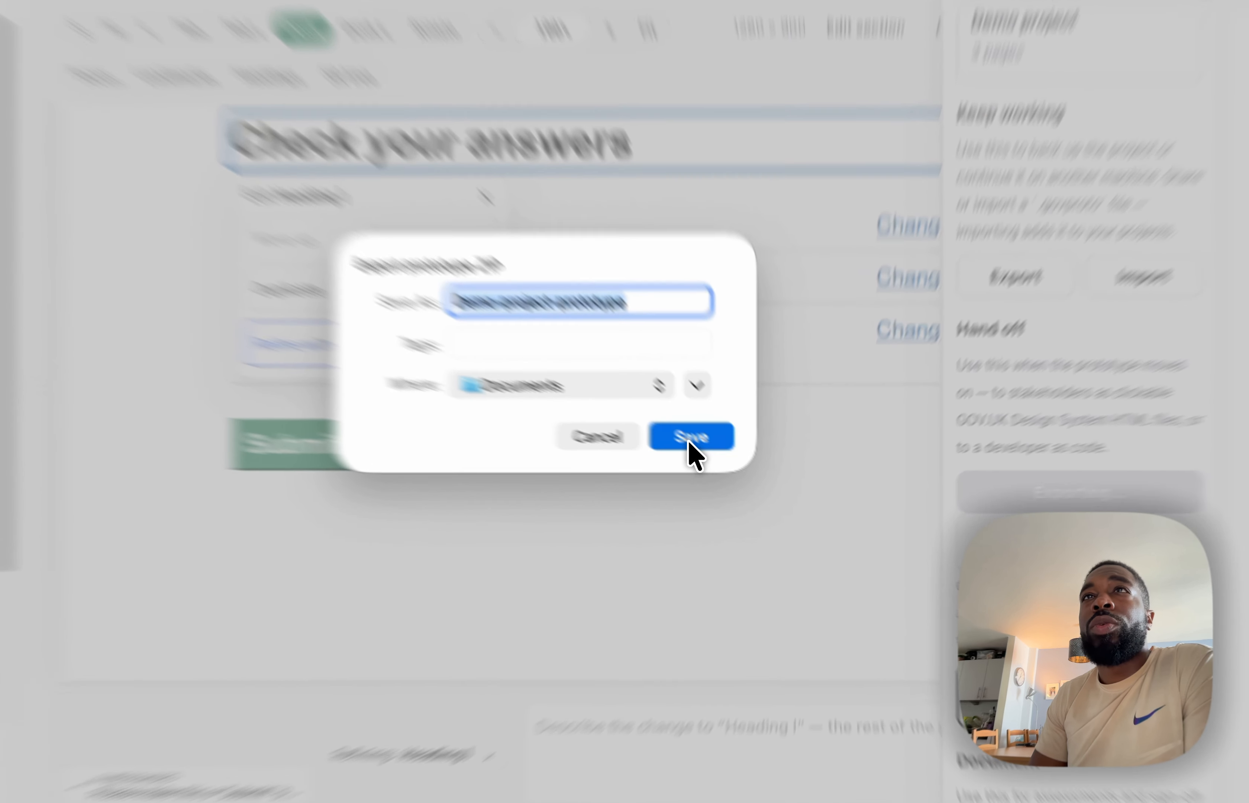
{"action": "left_click", "coordinate": [727, 463]}
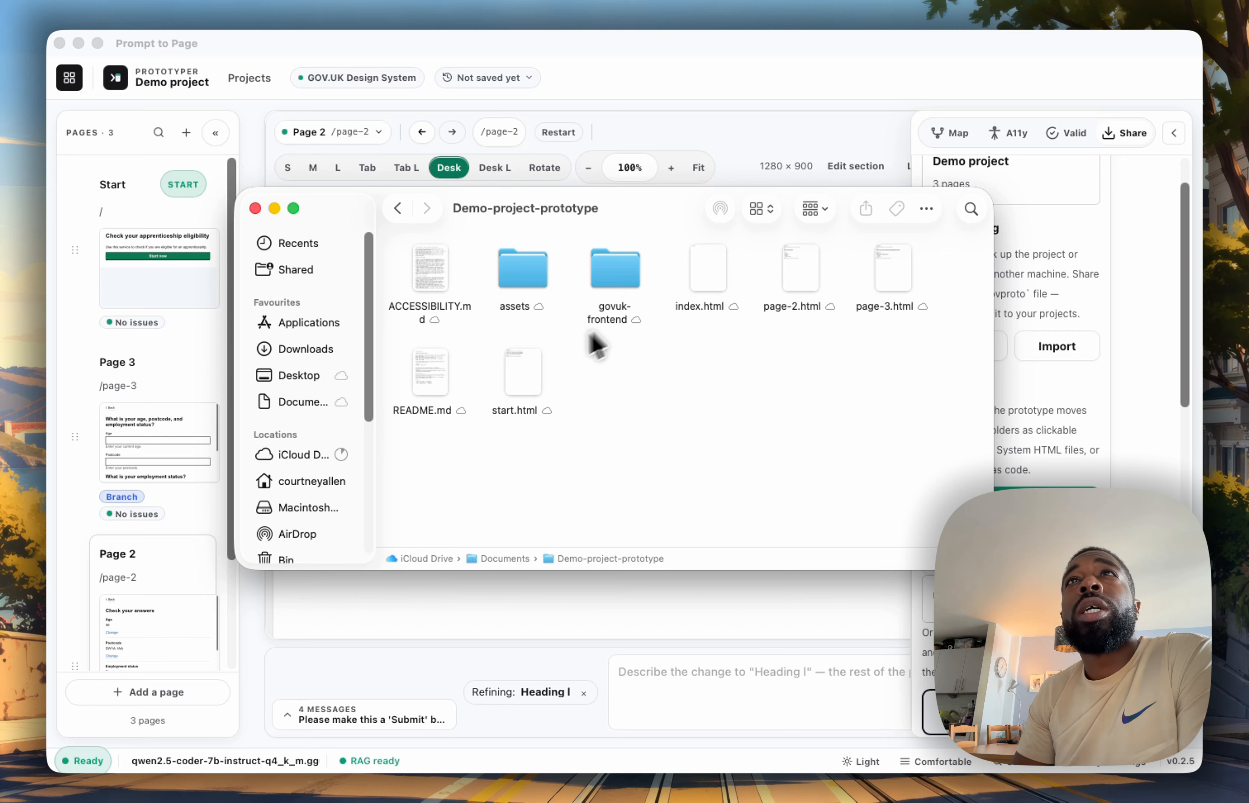
Open the exported start.html in the browser and test the Start now, Continue and age Change links
{"action": "double_click", "coordinate": [522, 373]}
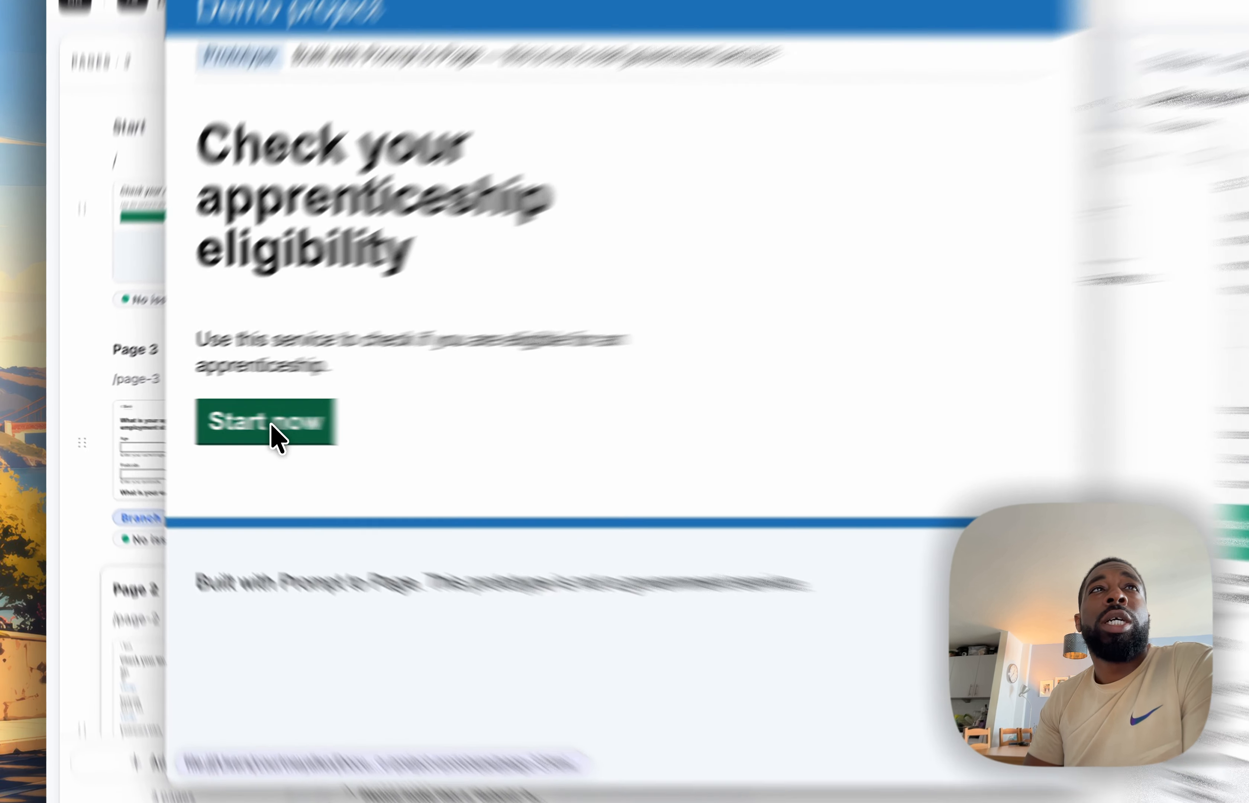
{"action": "left_click", "coordinate": [278, 438]}
{"action": "scroll", "coordinate": [565, 385], "scroll_direction": "down", "scroll_amount": 8}
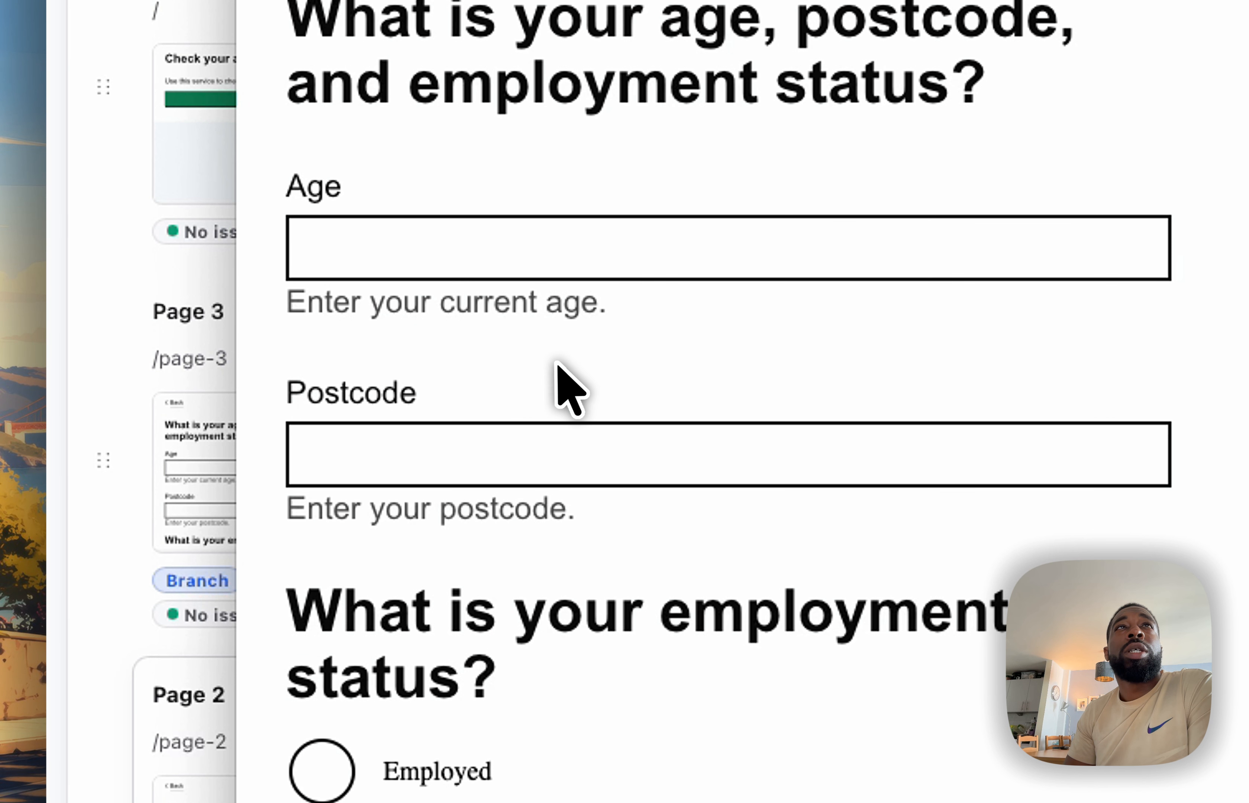
{"action": "scroll", "coordinate": [336, 640], "scroll_direction": "down", "scroll_amount": 2}
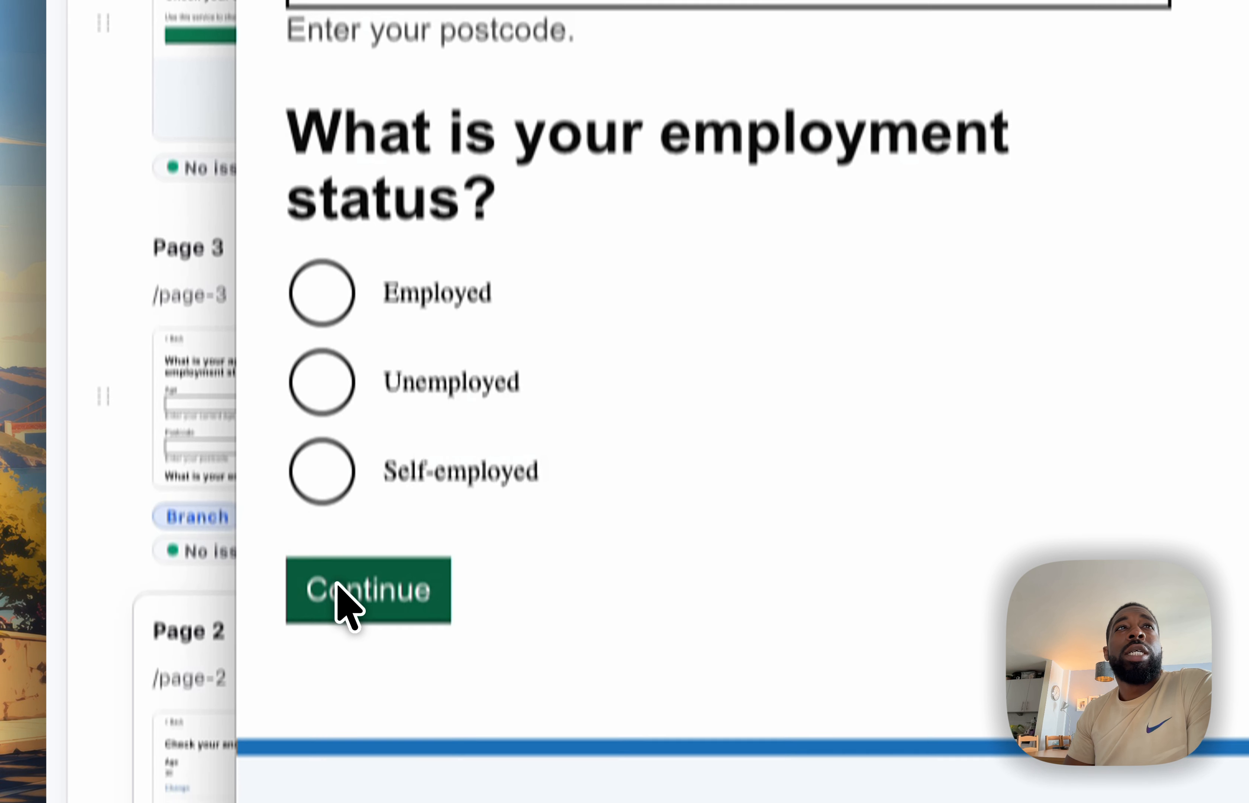
{"action": "left_click", "coordinate": [334, 582]}
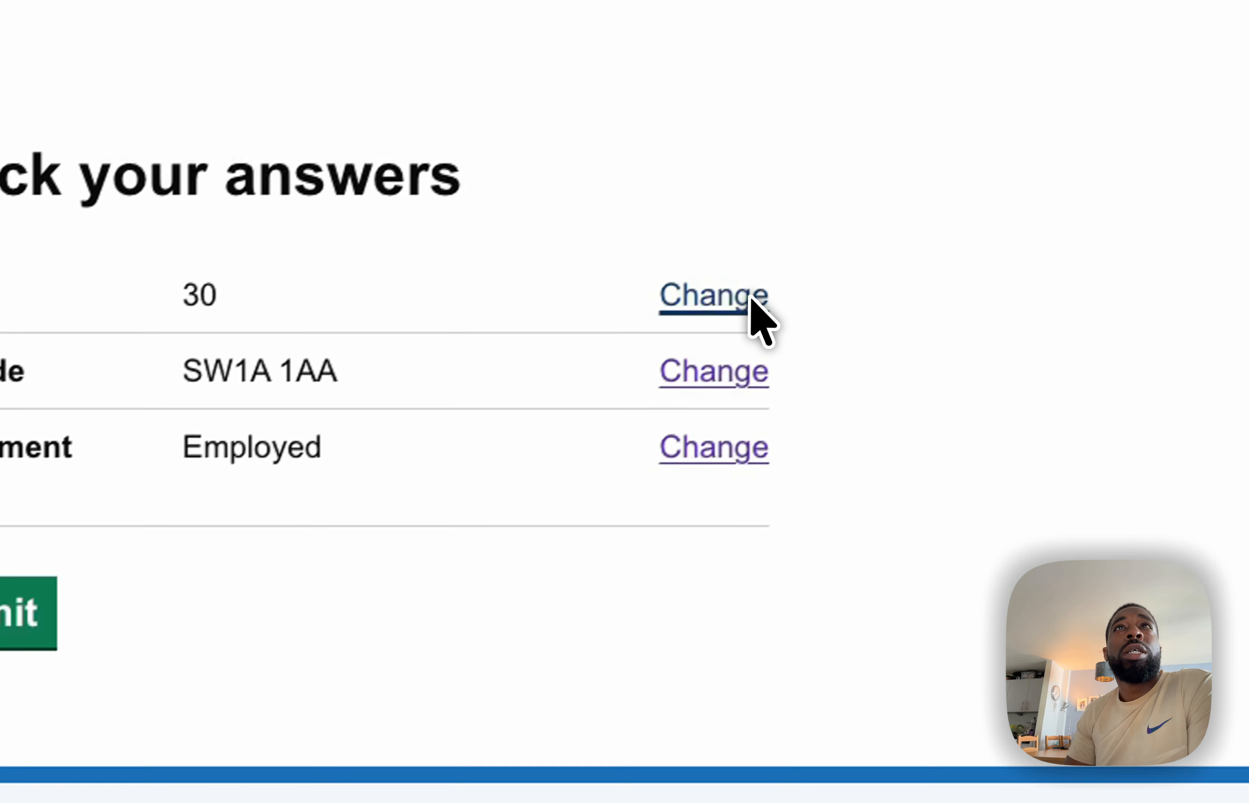
{"action": "left_click", "coordinate": [1147, 69]}
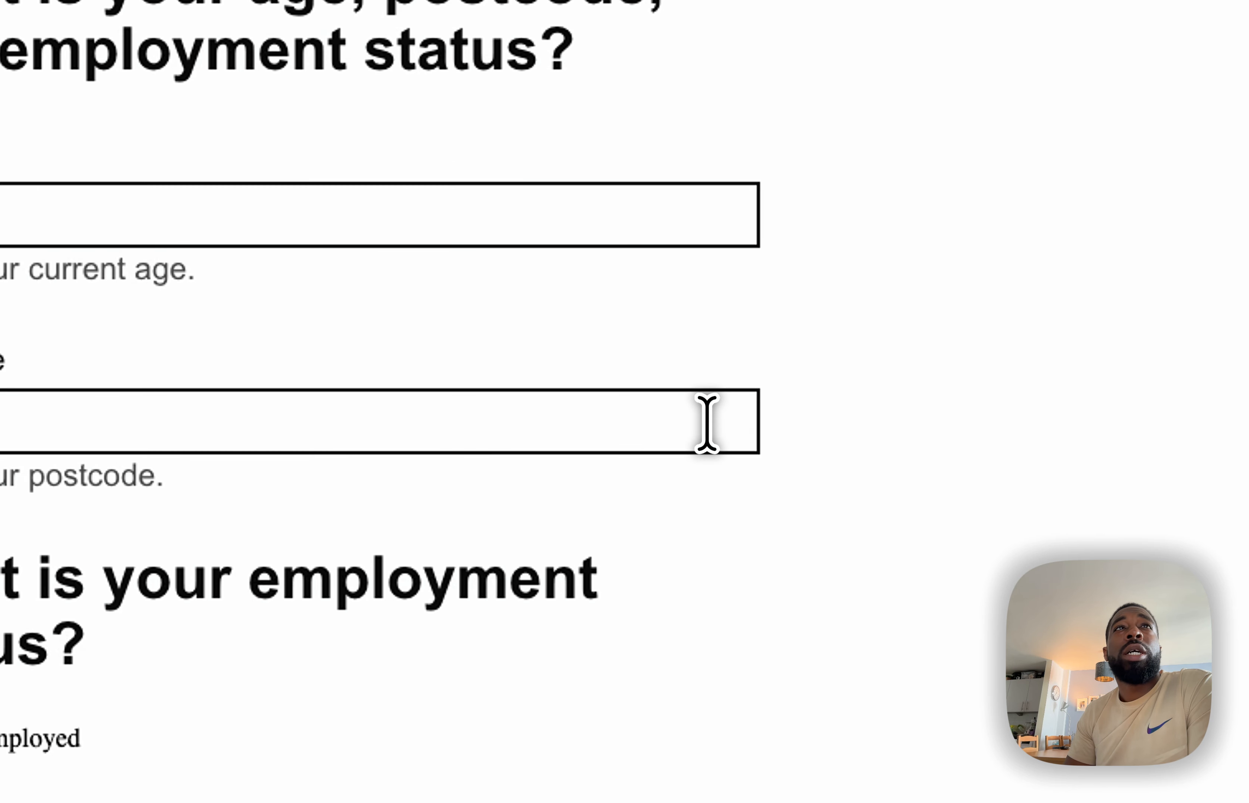
{"action": "scroll", "coordinate": [707, 422], "scroll_direction": "down", "scroll_amount": 3}
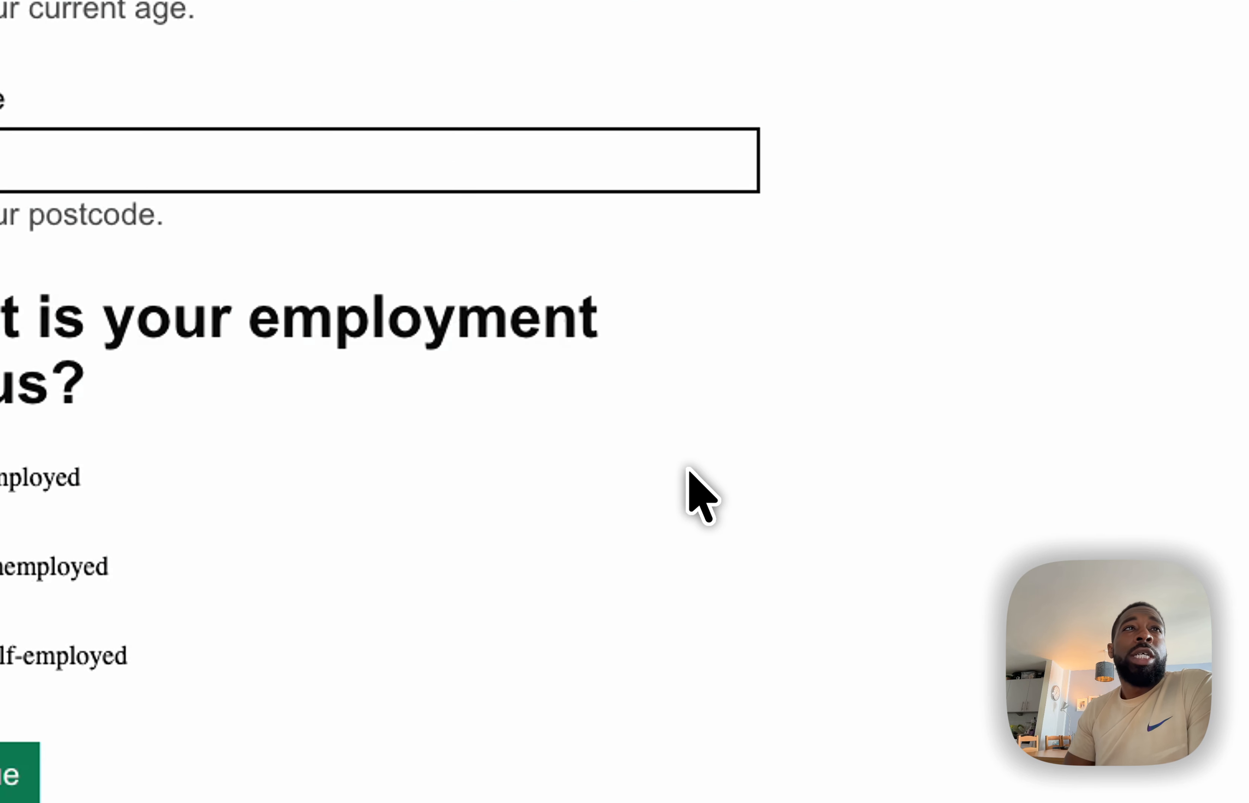